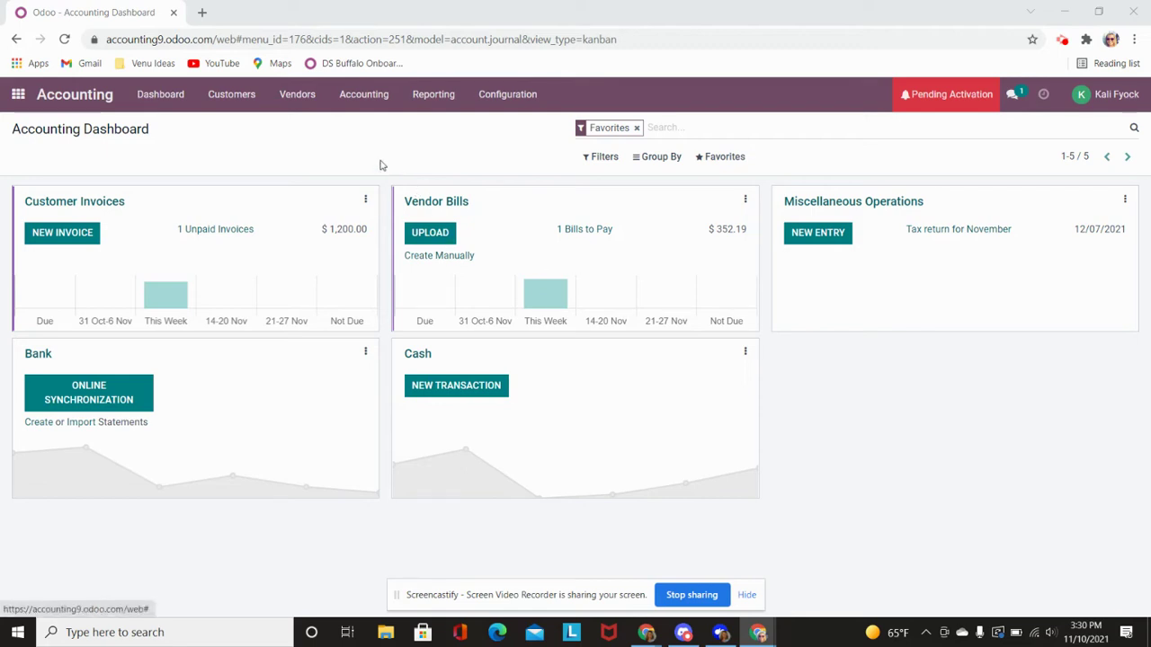
Step: Create a new customer invoice and set its customer to Test Customer
click(72, 235)
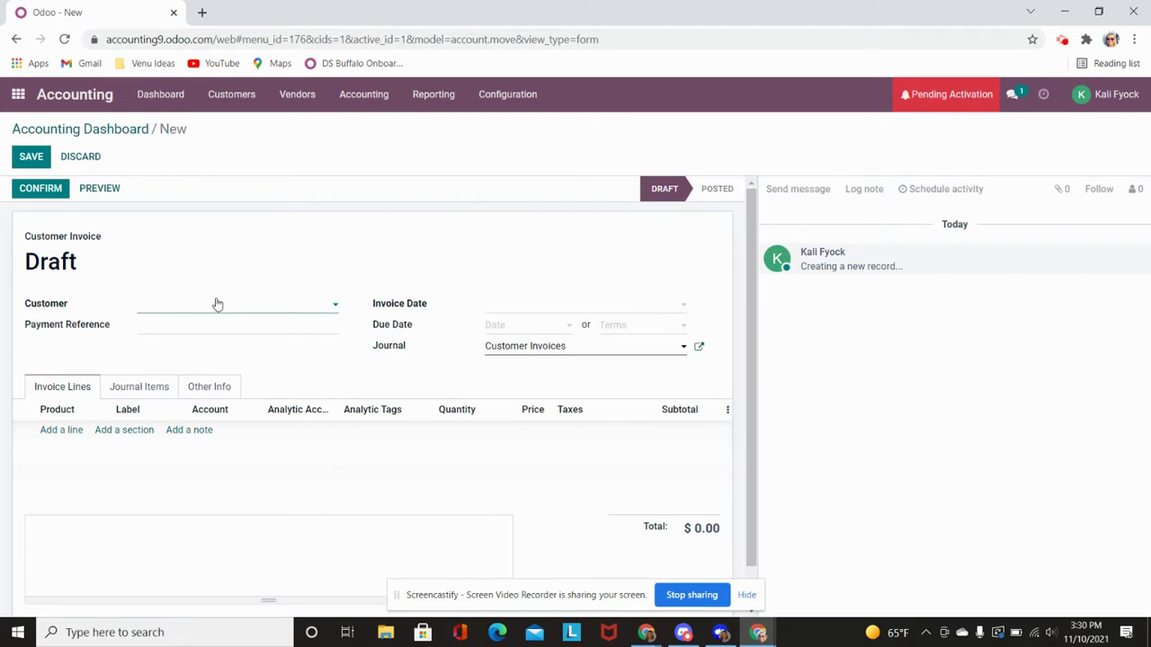
click(213, 299)
click(196, 346)
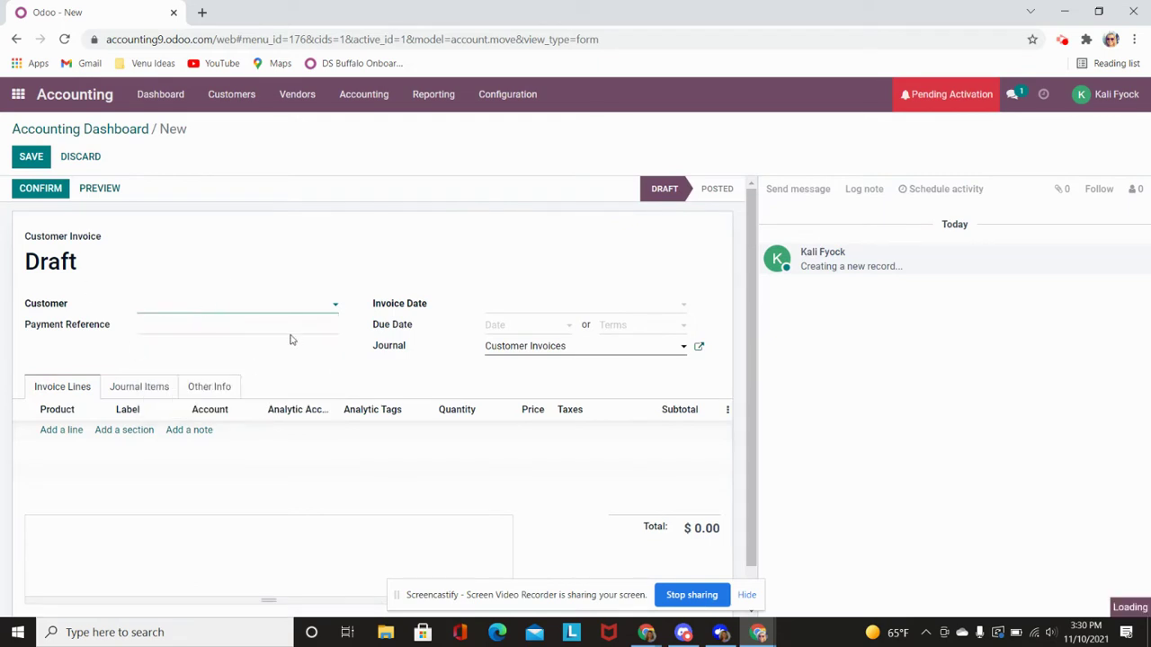
Step: Add an invoice line for the Rent product, keeping its default account
click(53, 430)
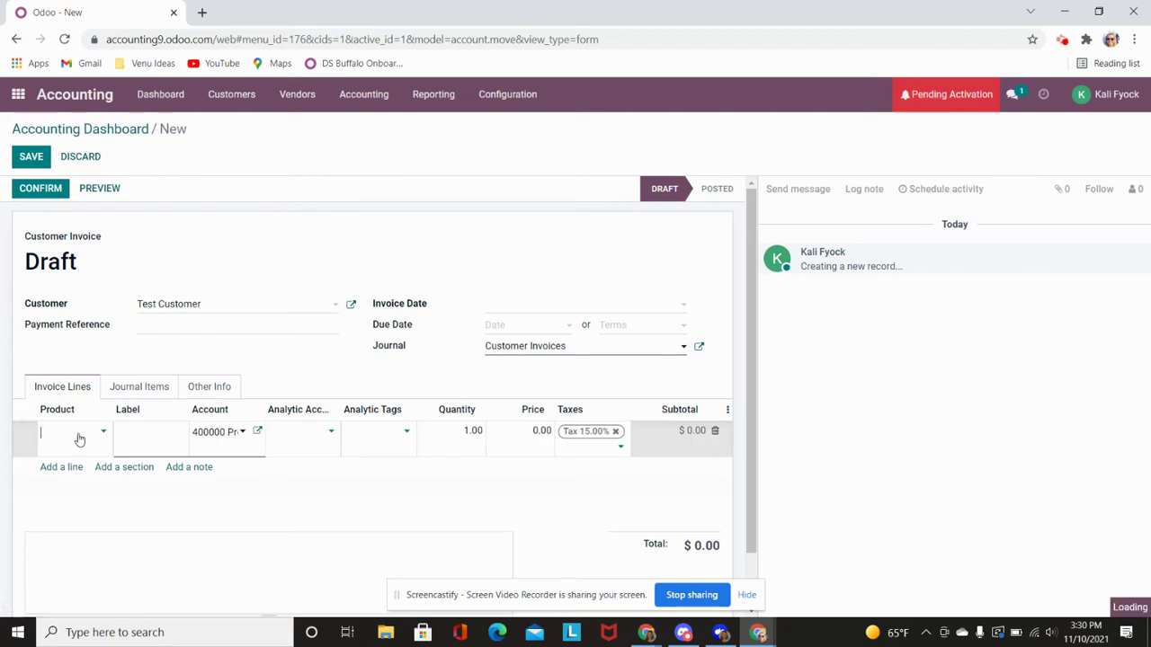
click(73, 509)
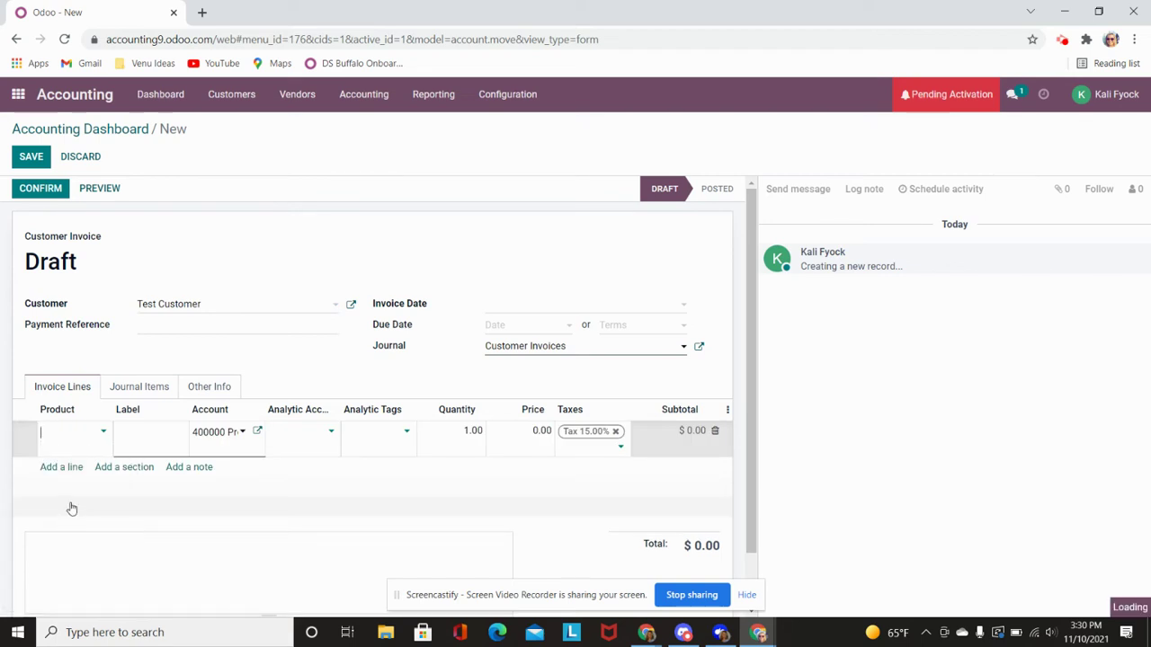
click(238, 437)
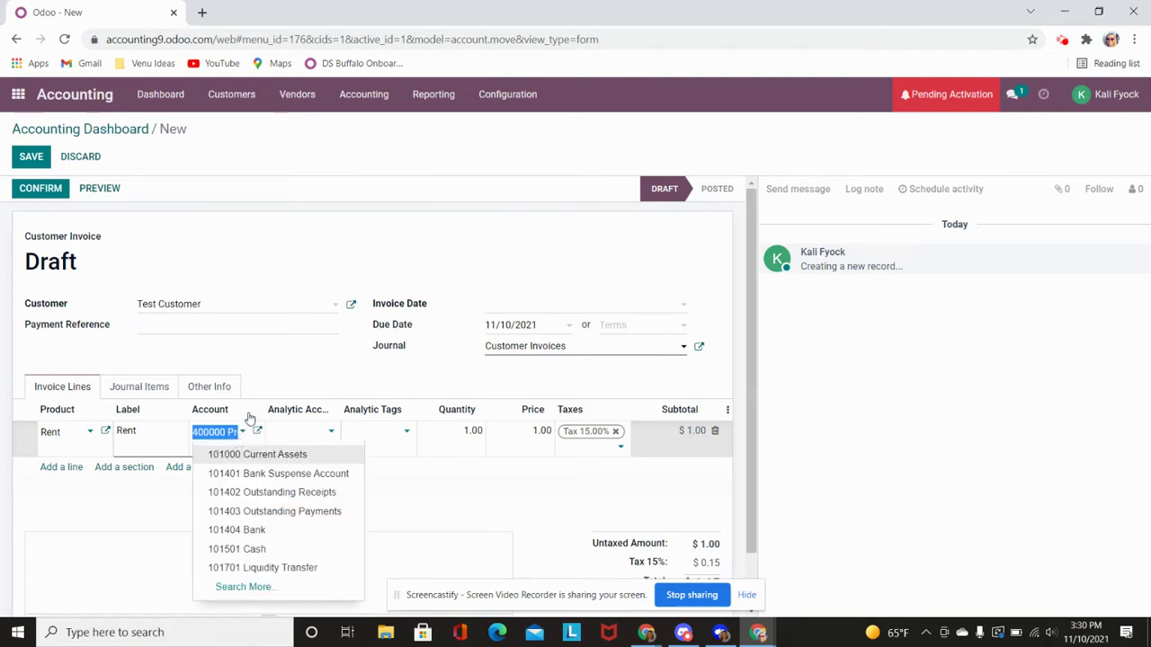
click(248, 415)
Step: Assign the Seneca Apartment analytic account and the Unit A analytic tag to the Rent line
click(297, 437)
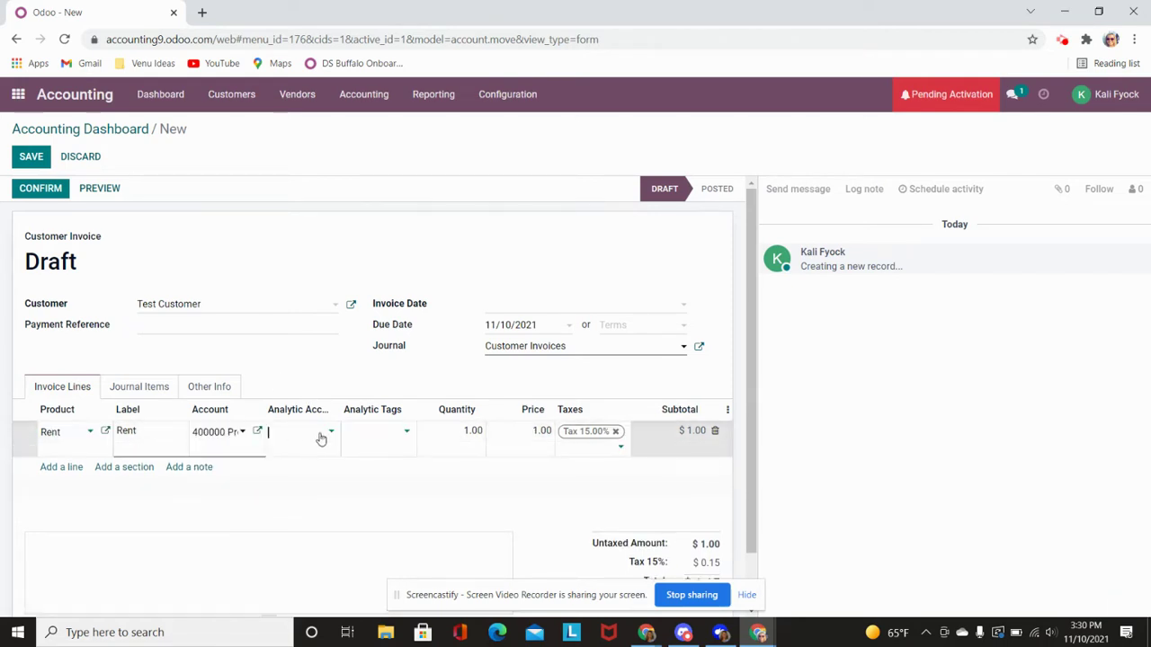
click(321, 438)
click(326, 456)
click(392, 435)
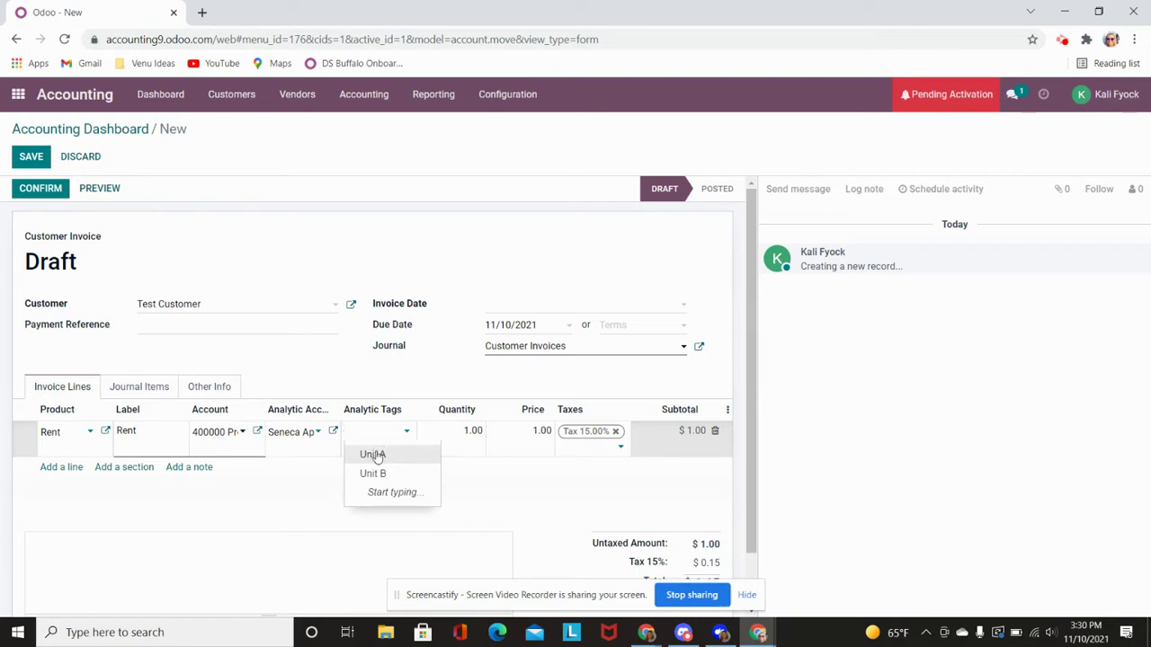
click(373, 455)
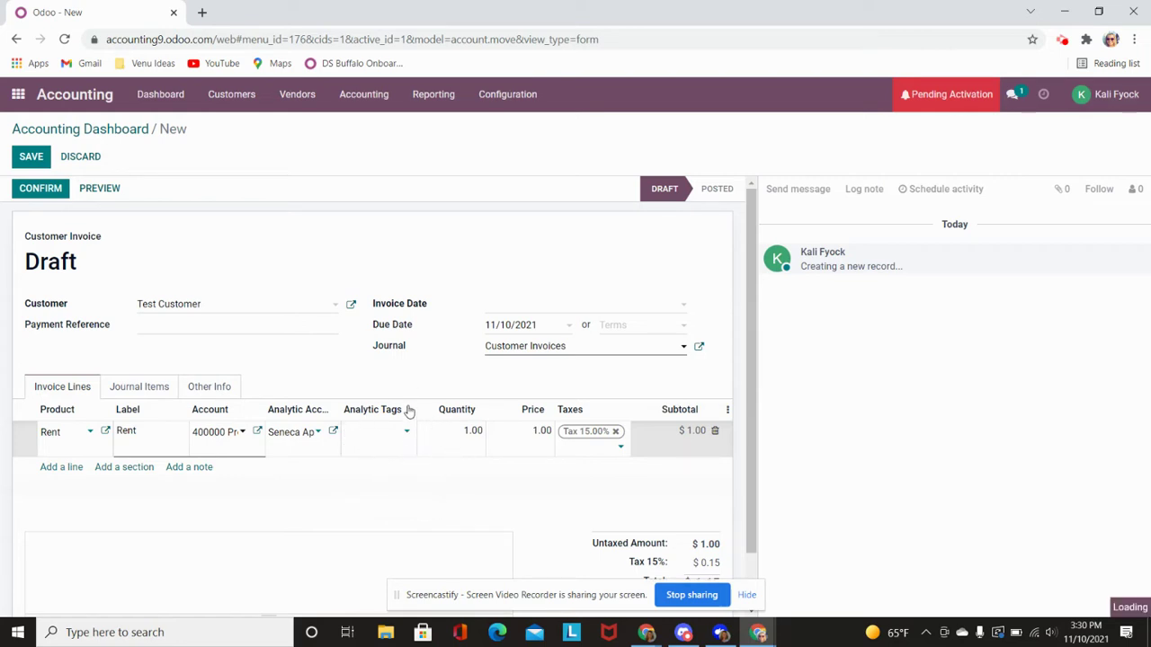
Step: Set the Rent line's price to 1200 and remove its 15% tax
click(545, 431)
text(1)
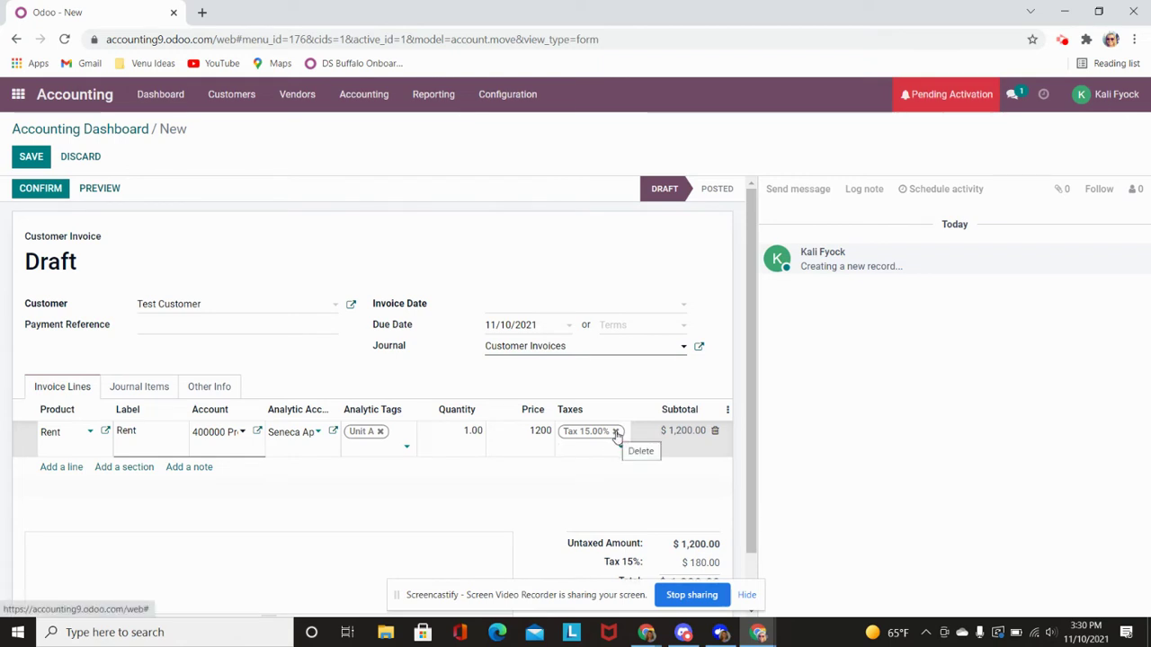
scroll(524, 473, down, 1)
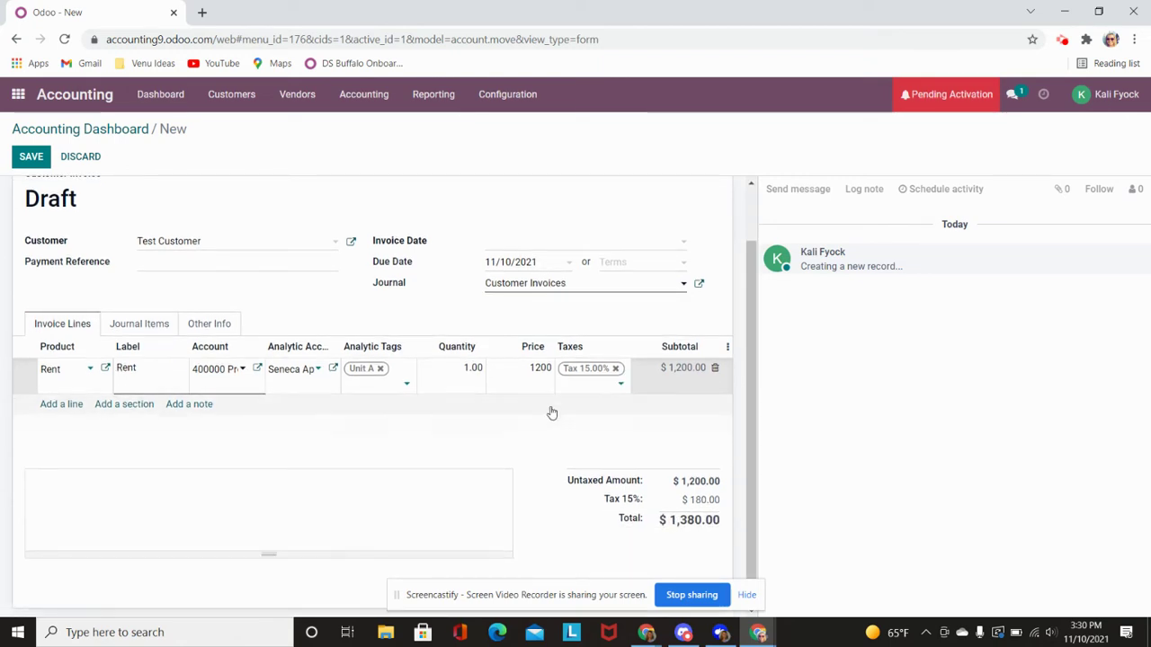
click(617, 369)
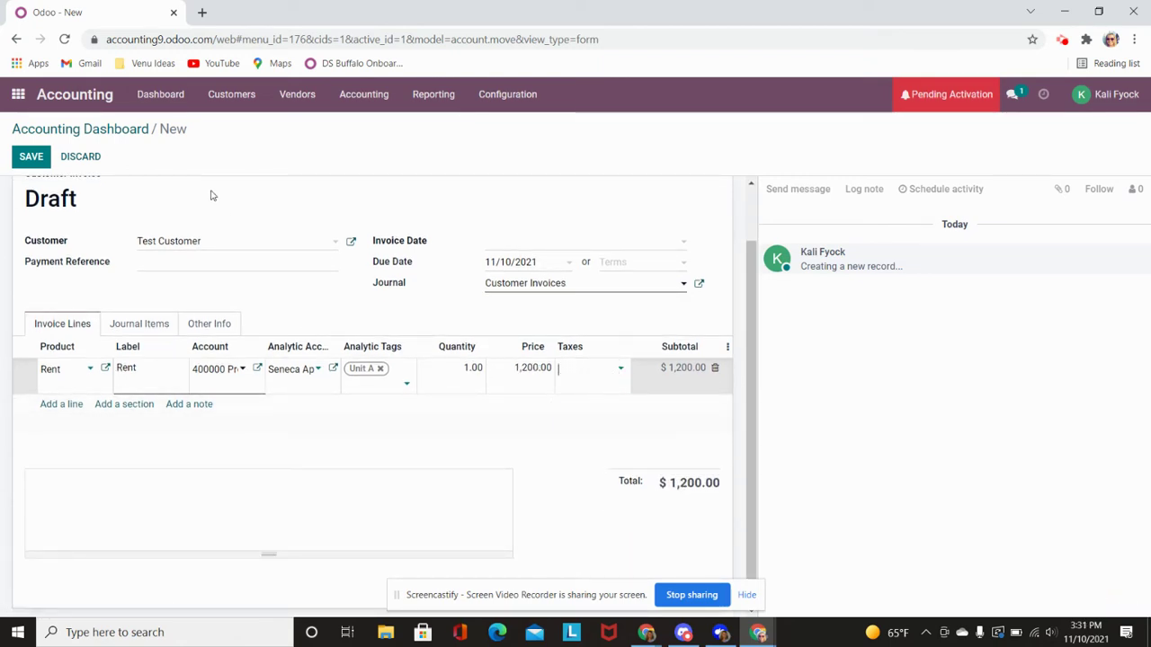
Step: Save and confirm the customer invoice, and return to the accounting dashboard
click(31, 156)
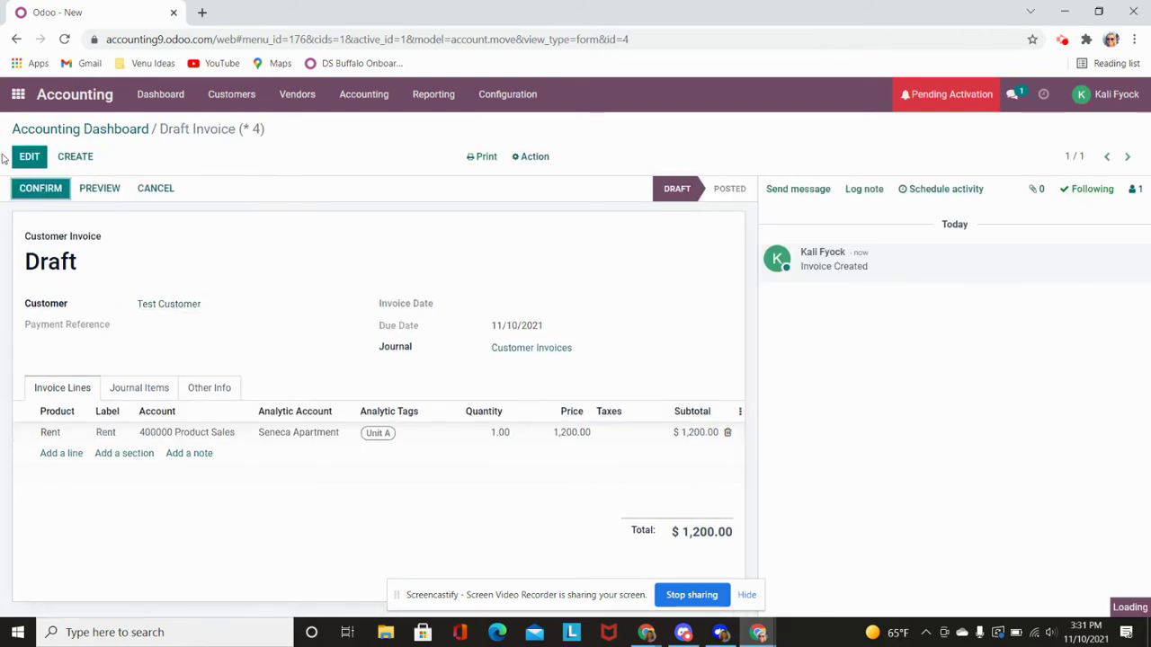
click(32, 191)
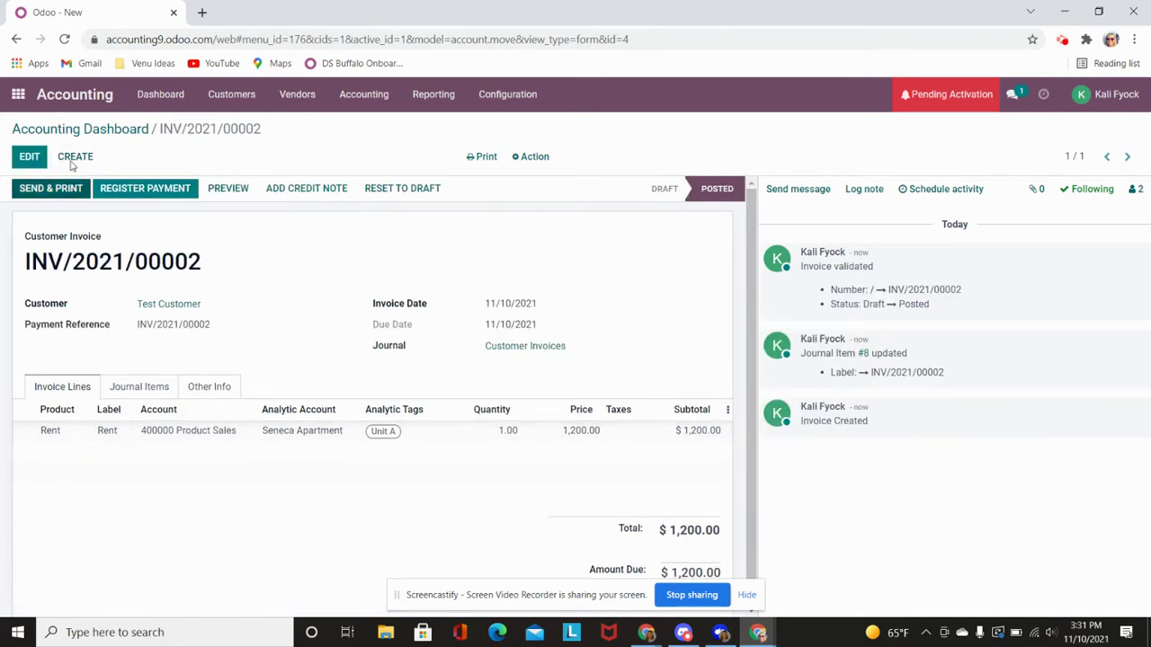
click(85, 93)
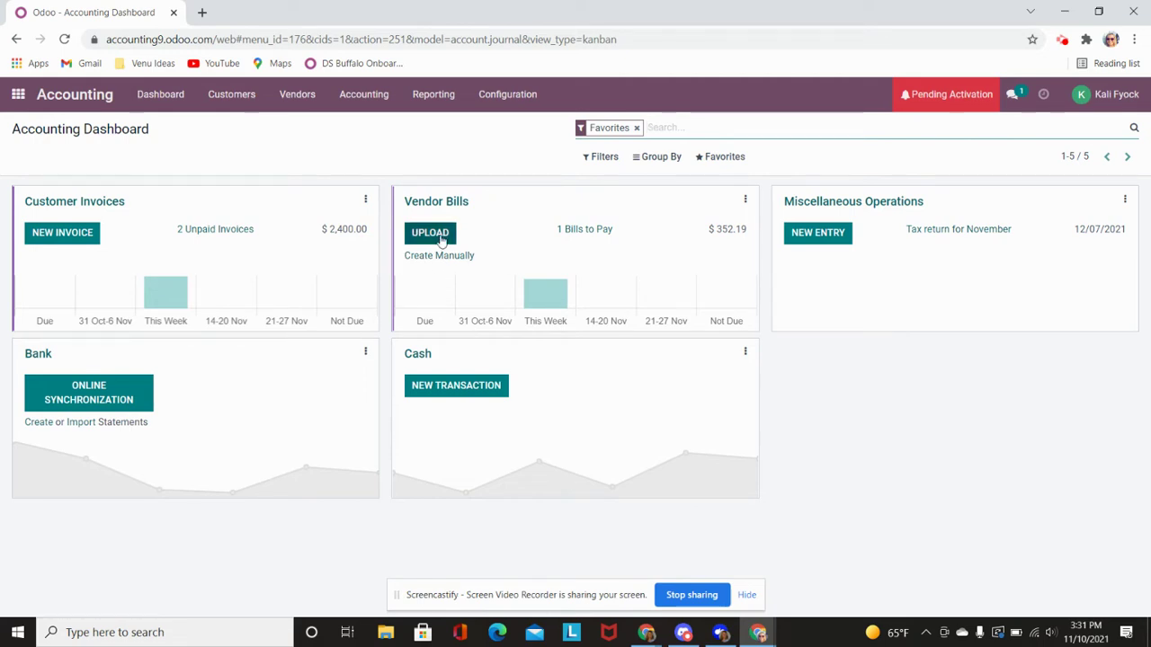
Step: Create a vendor bill manually and set its vendor to The Home Depot
click(445, 260)
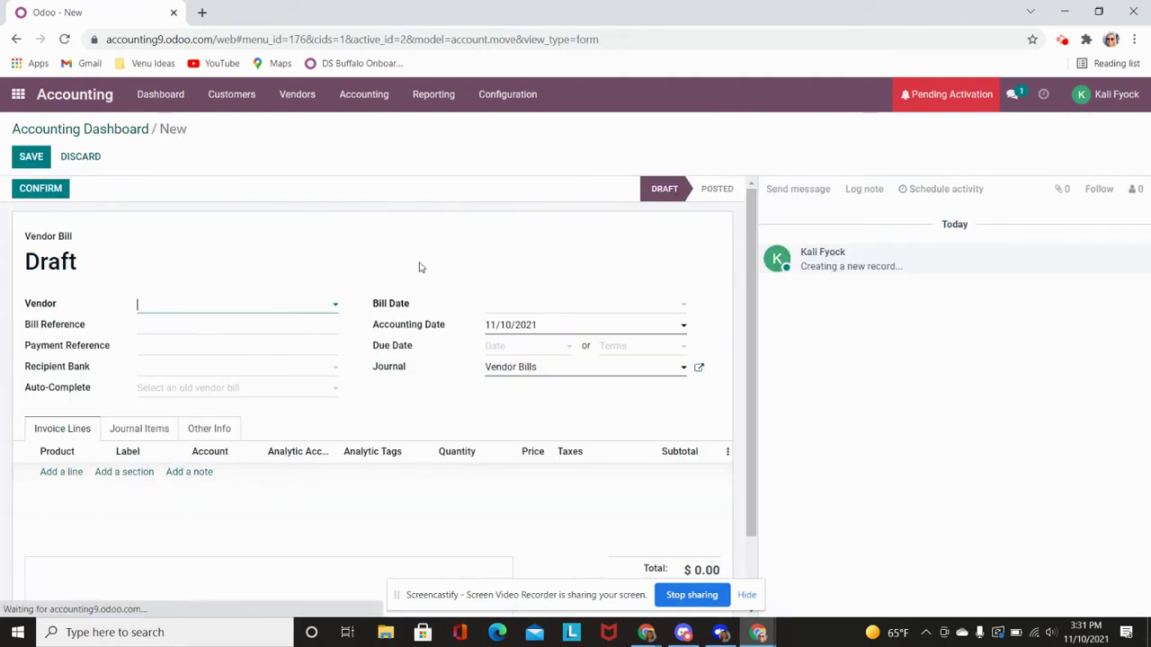
click(243, 308)
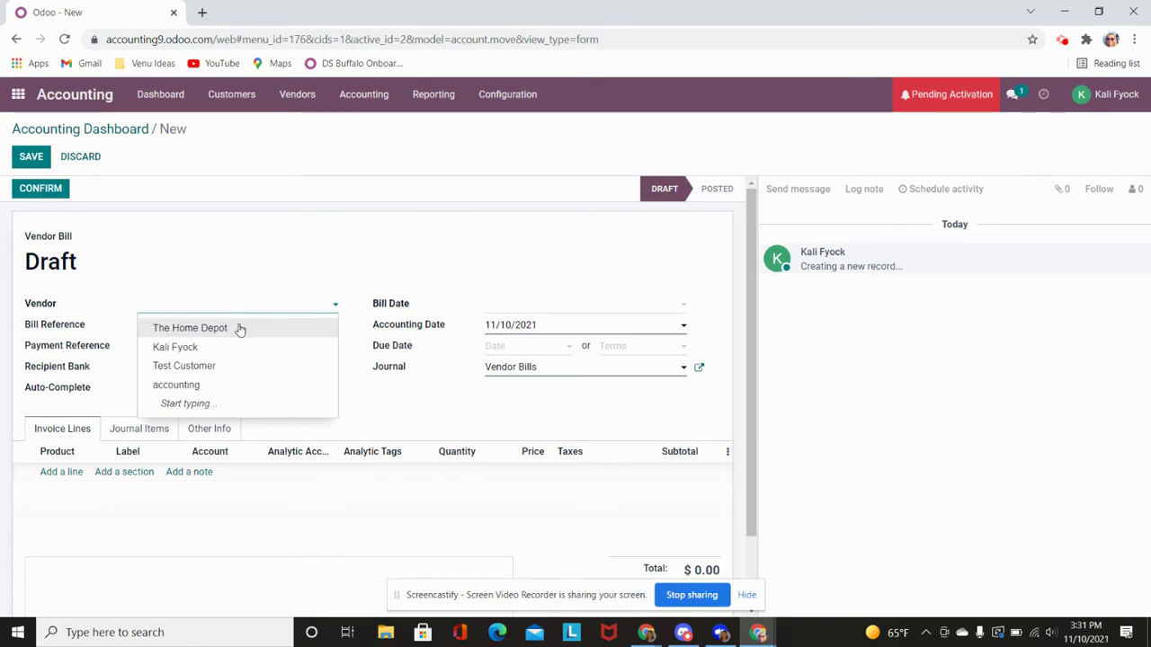
click(242, 328)
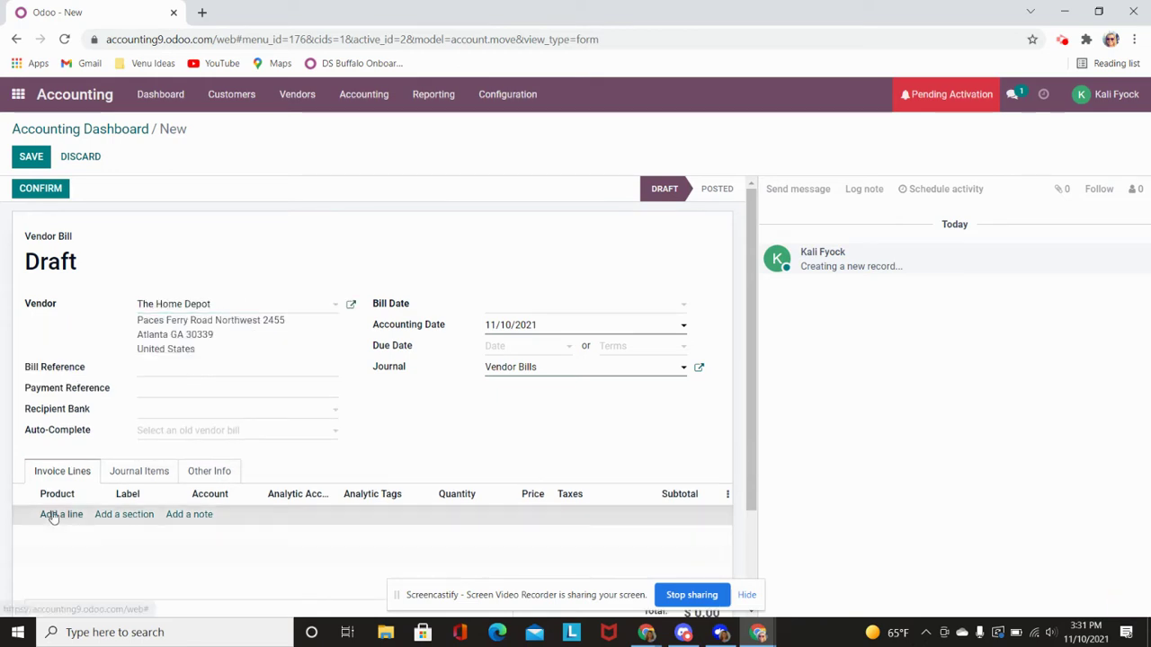
Step: Add a Drywall line to the vendor bill with the Seneca Apartment analytic account and the Unit B tag
click(52, 515)
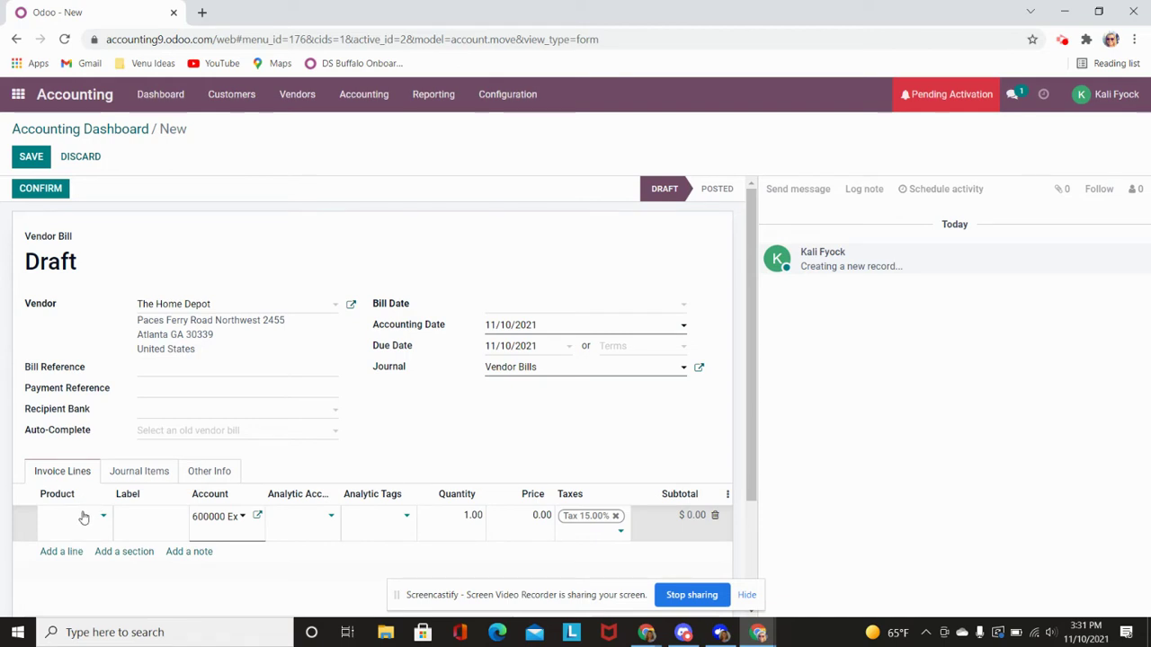
scroll(313, 453, down, 2)
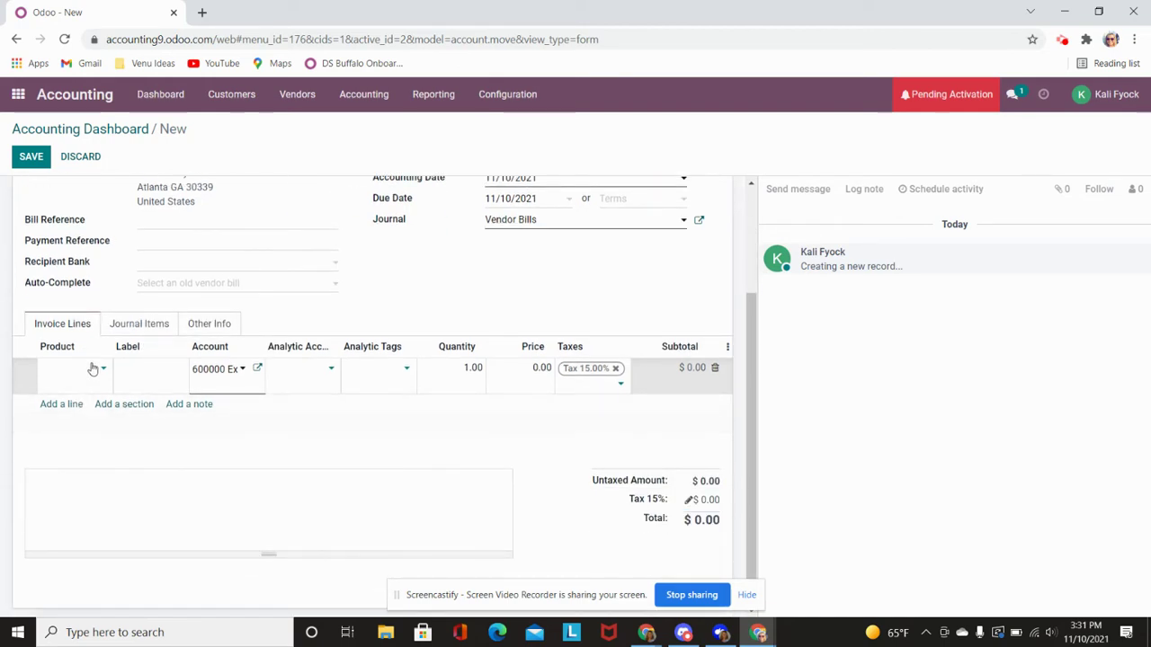
click(88, 372)
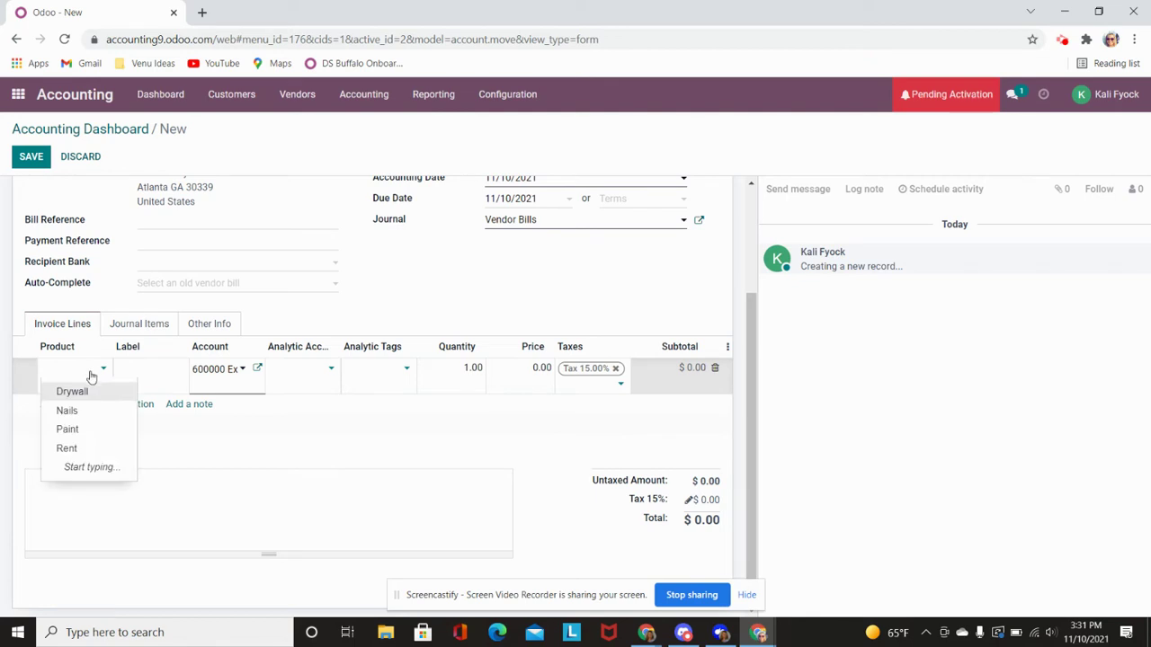
click(89, 392)
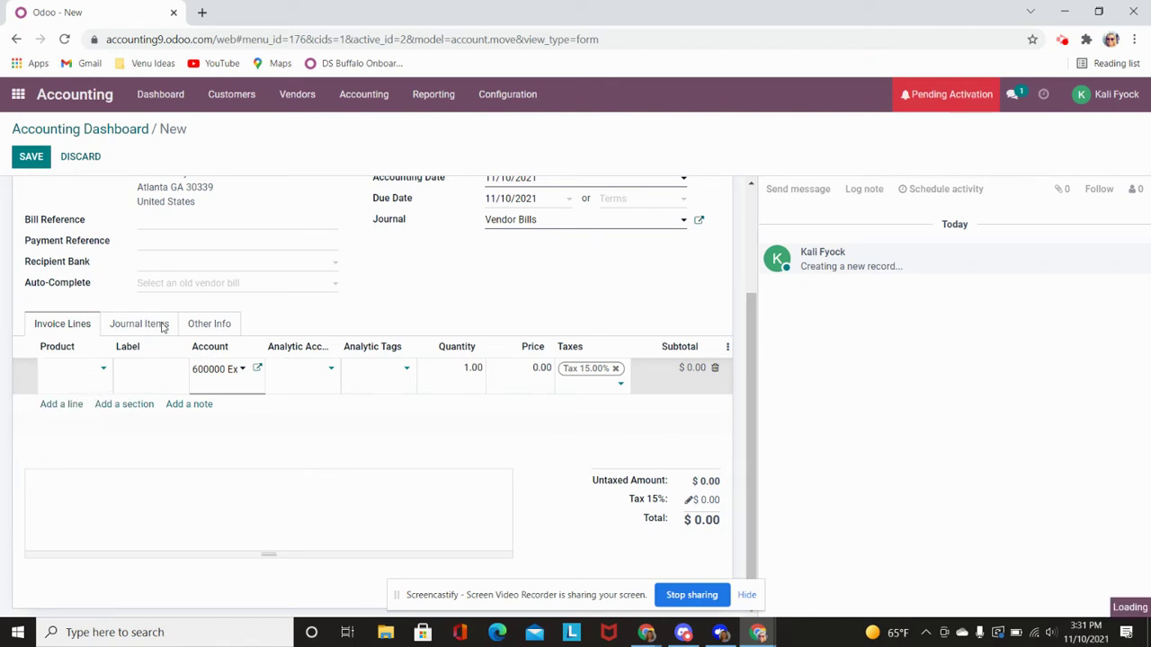
click(290, 373)
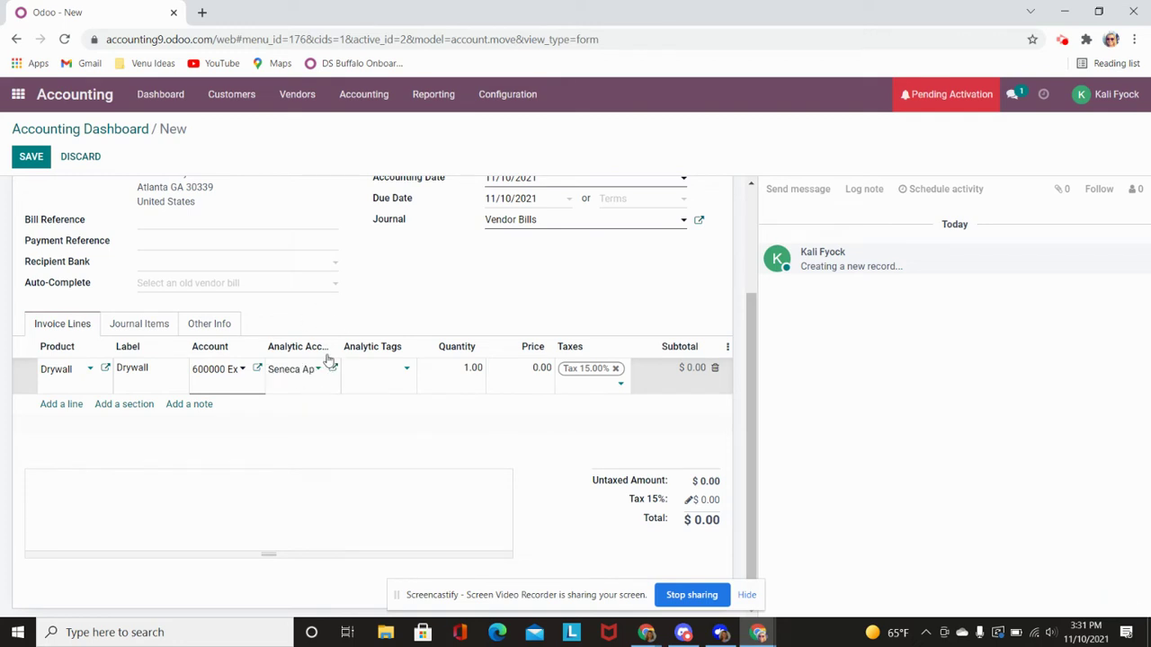
click(400, 376)
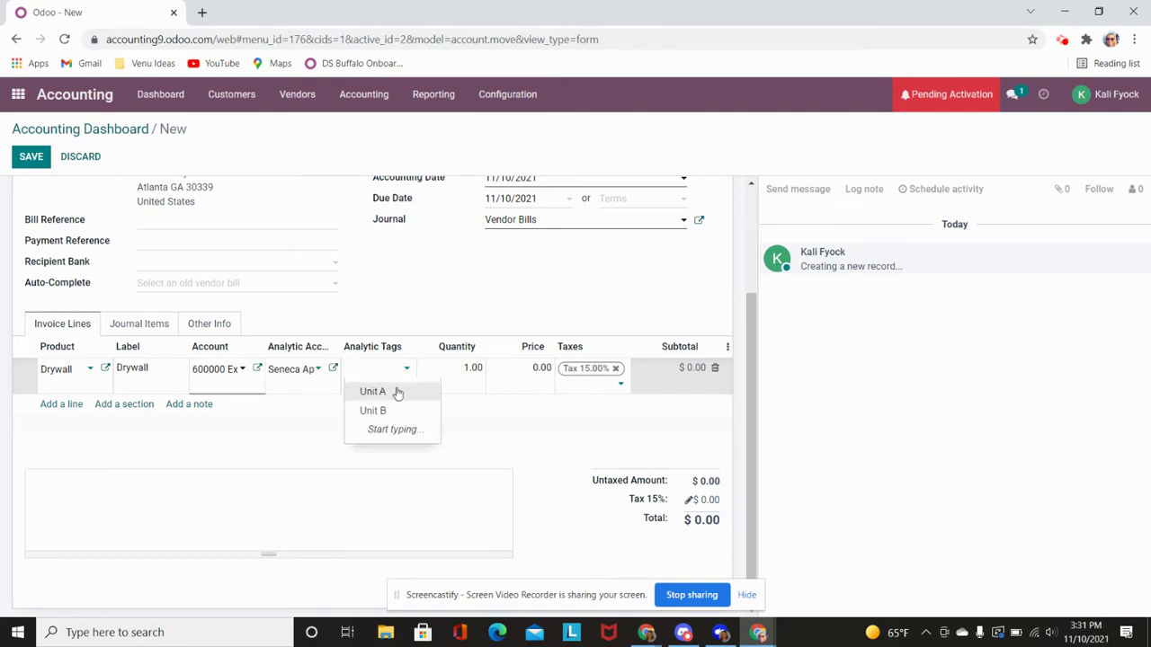
Step: Set the Drywall line's quantity to 5 and its price to 10
click(454, 368)
text(5)
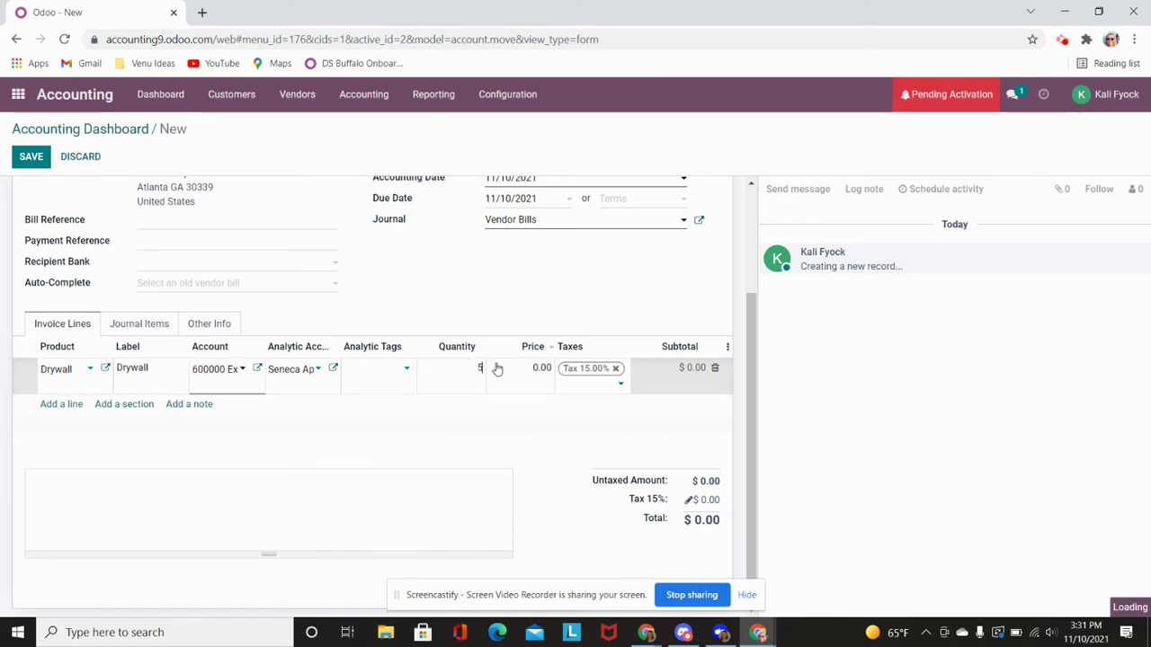
click(517, 369)
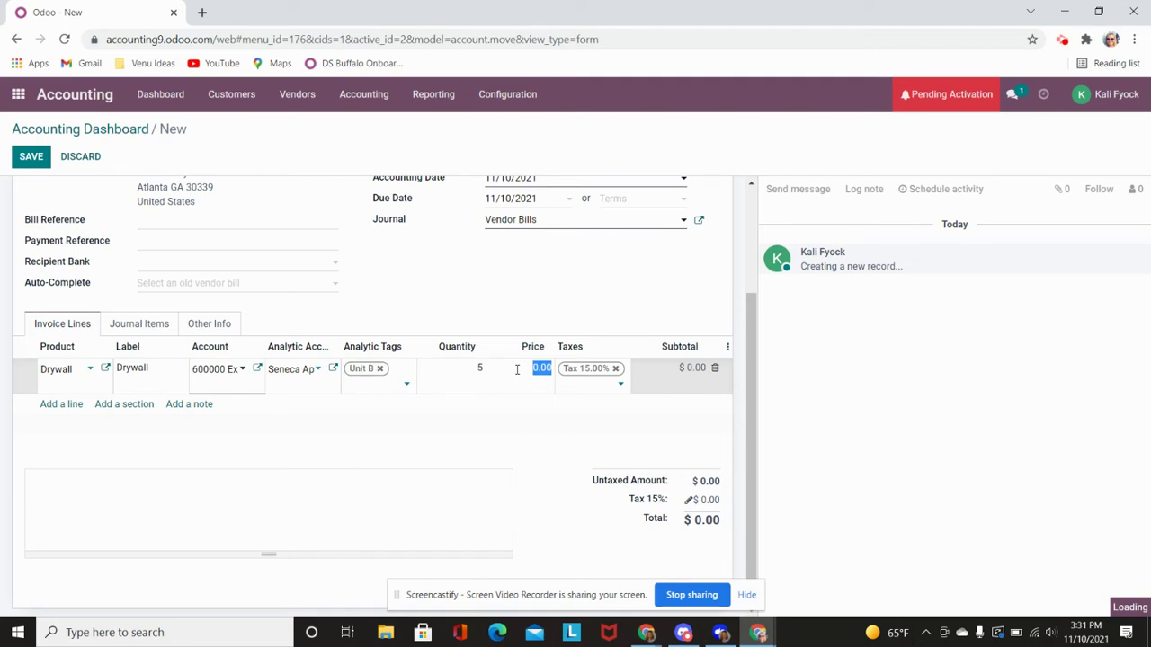
text(10)
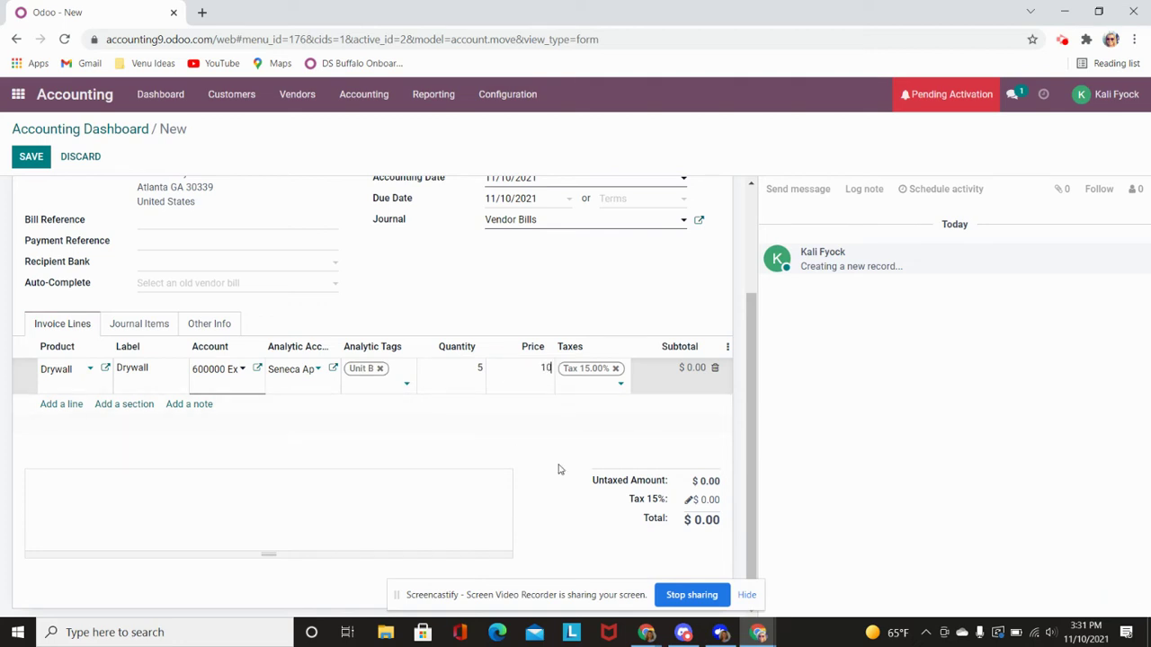
click(537, 471)
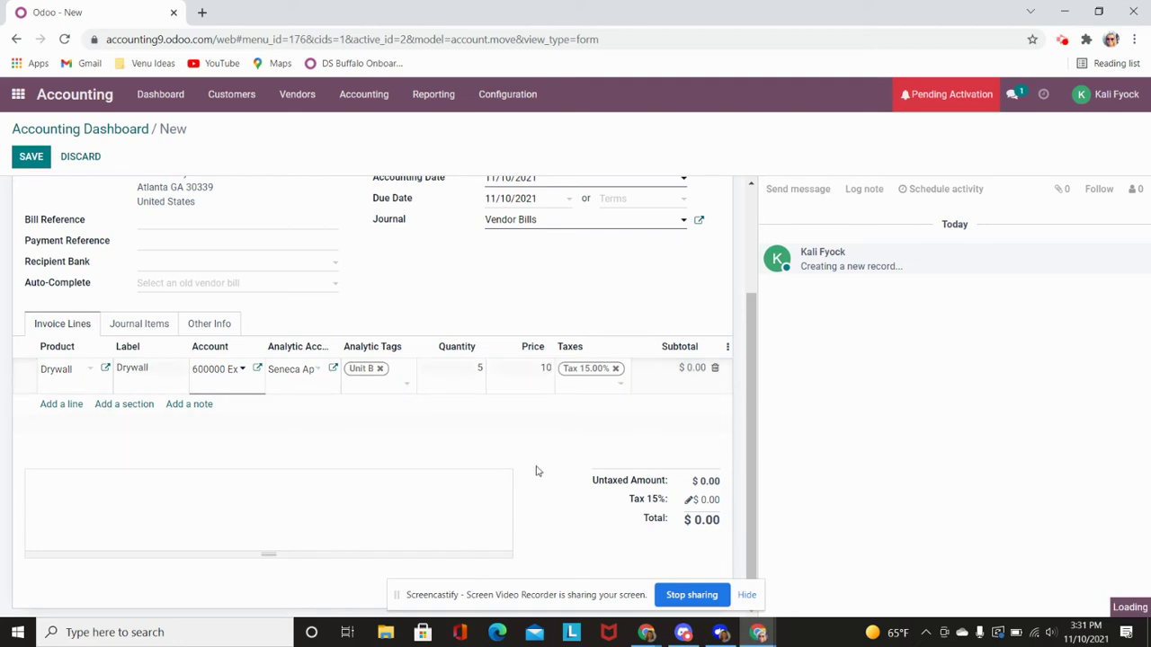
Step: Add a Paint line to the vendor bill with the Seneca Apartment analytic account and the Unit A tag
click(61, 404)
click(75, 412)
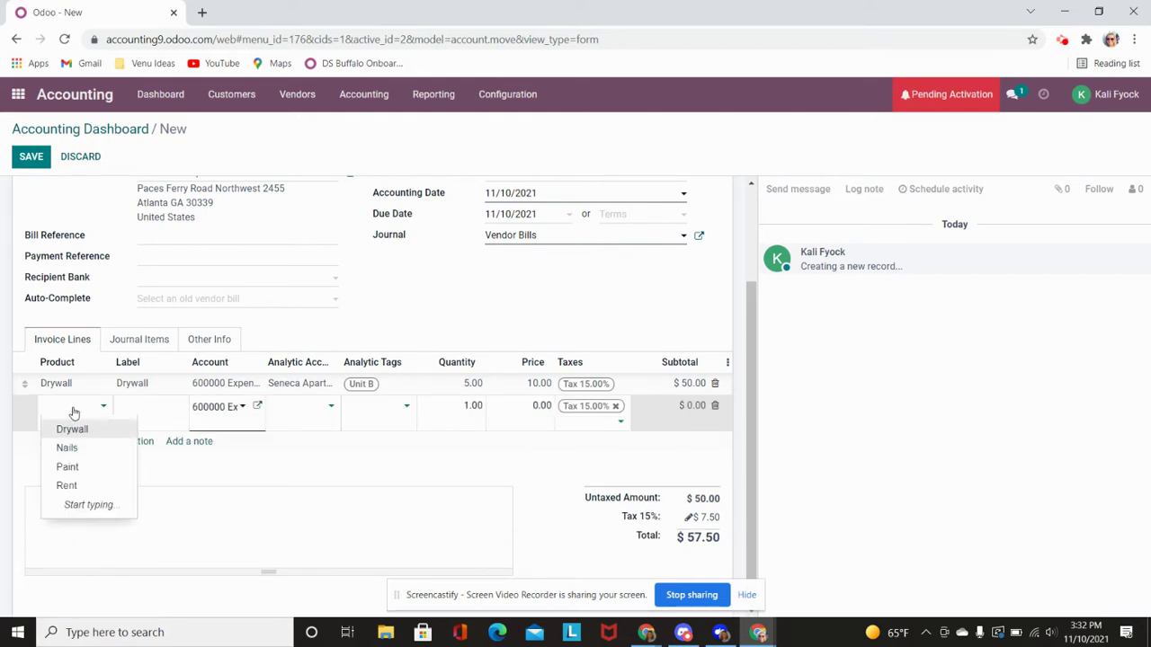
click(47, 467)
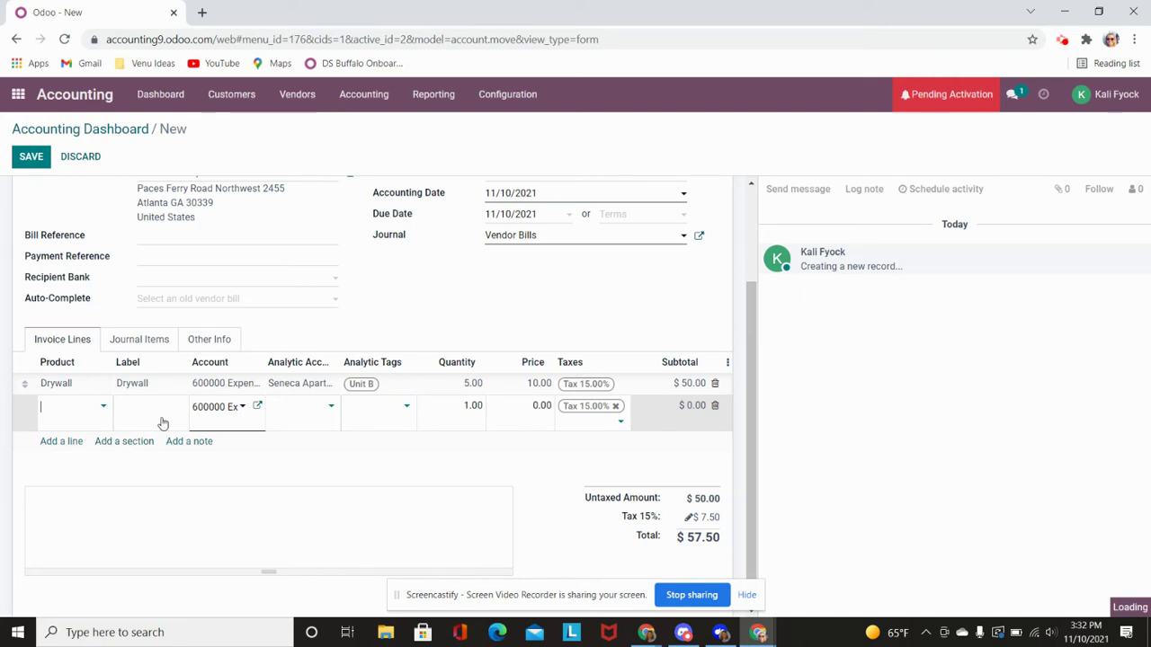
click(304, 410)
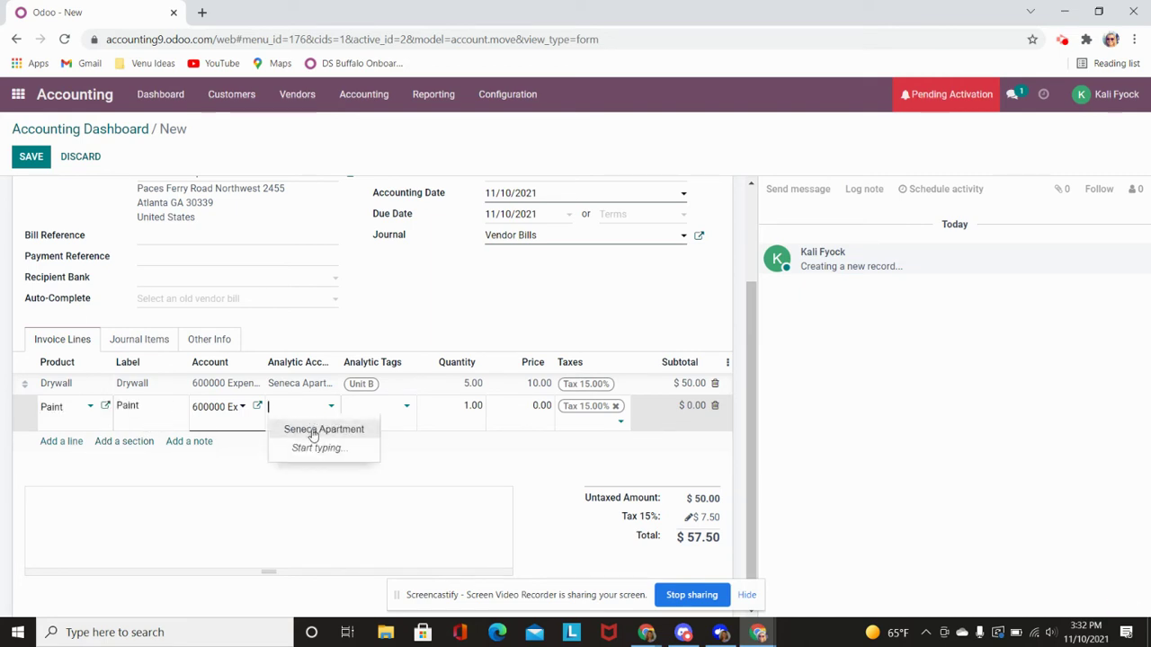
click(313, 431)
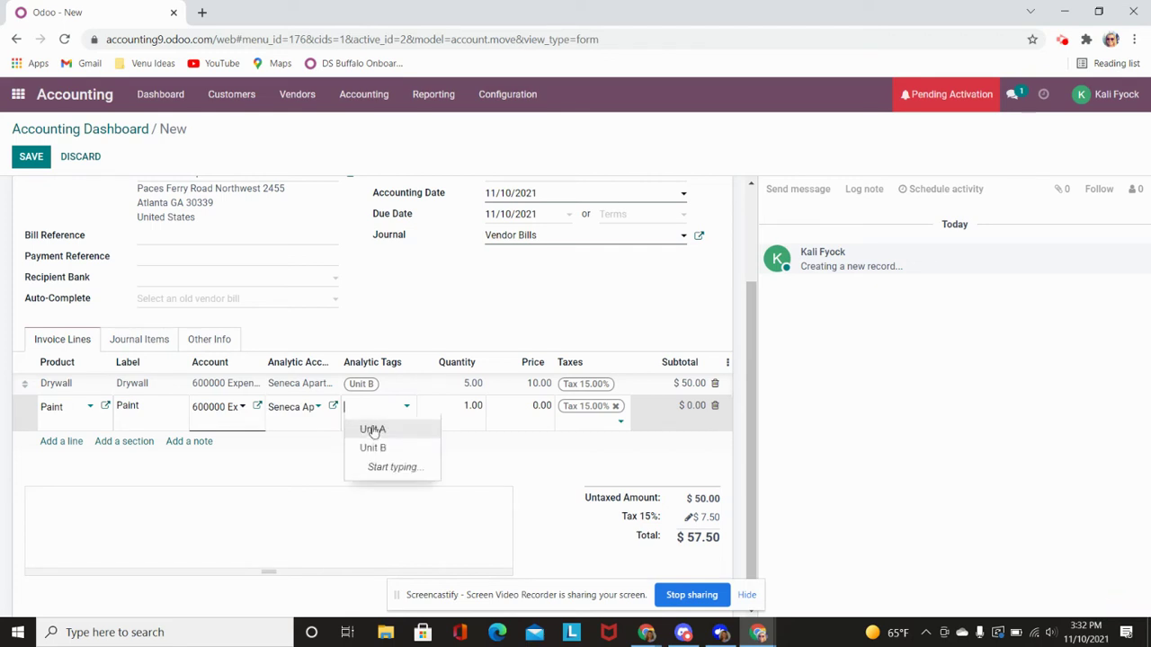
click(374, 429)
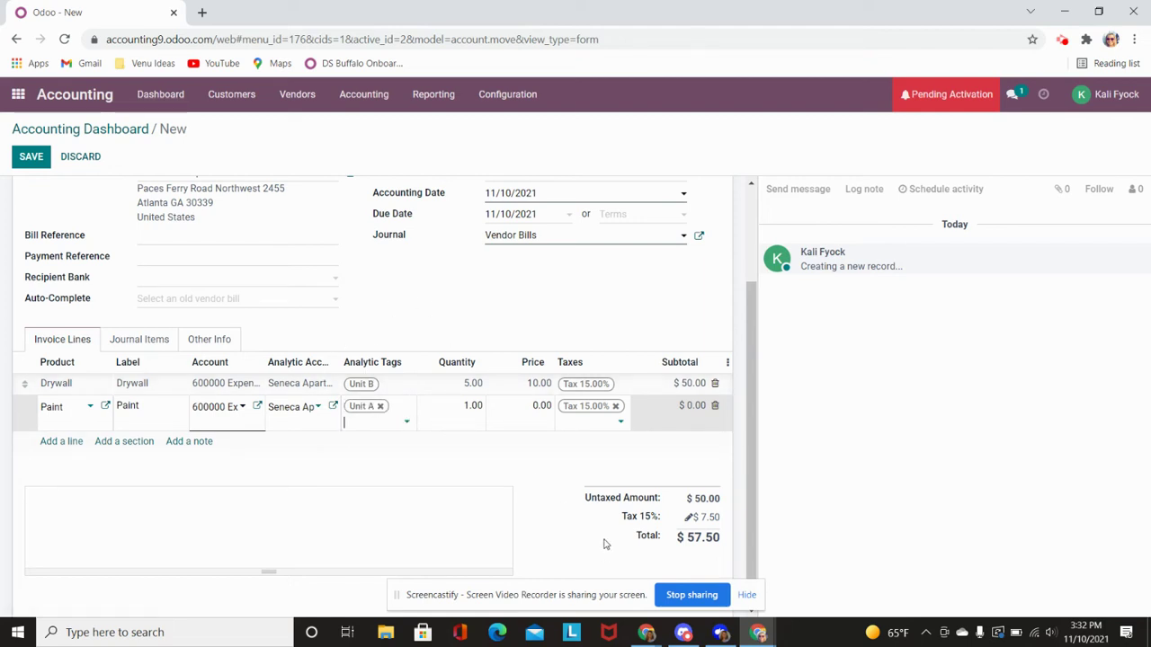
Step: Set the vendor bill's date to 11/10/2021 and save the draft bill
scroll(603, 540, down, 1)
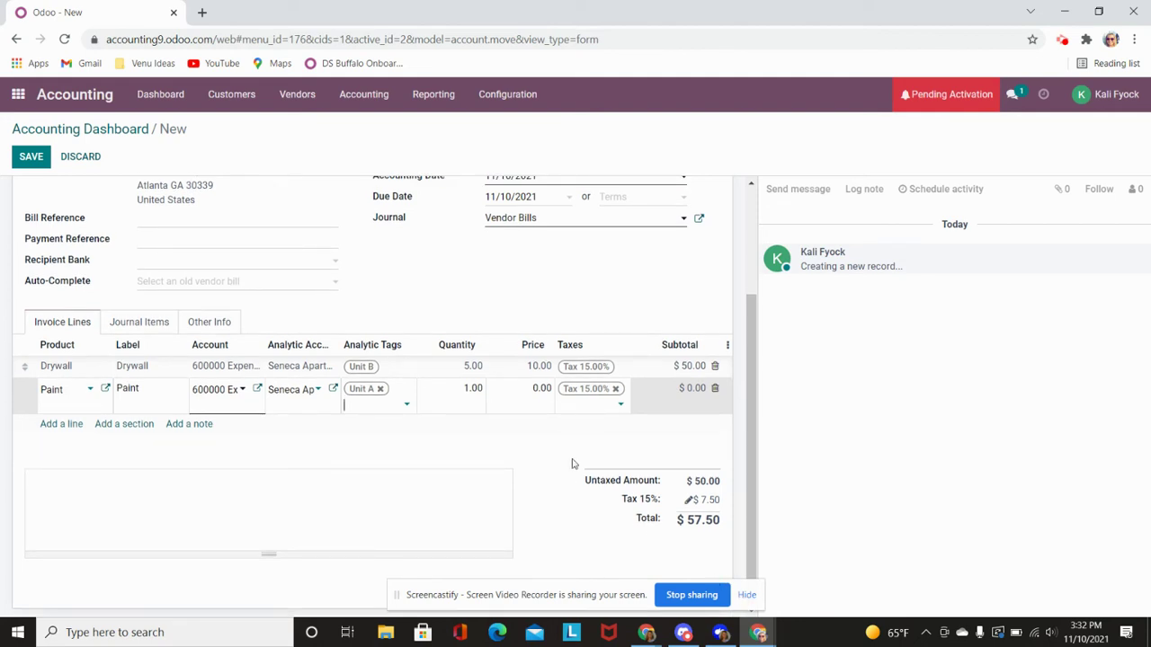
scroll(516, 452, up, 3)
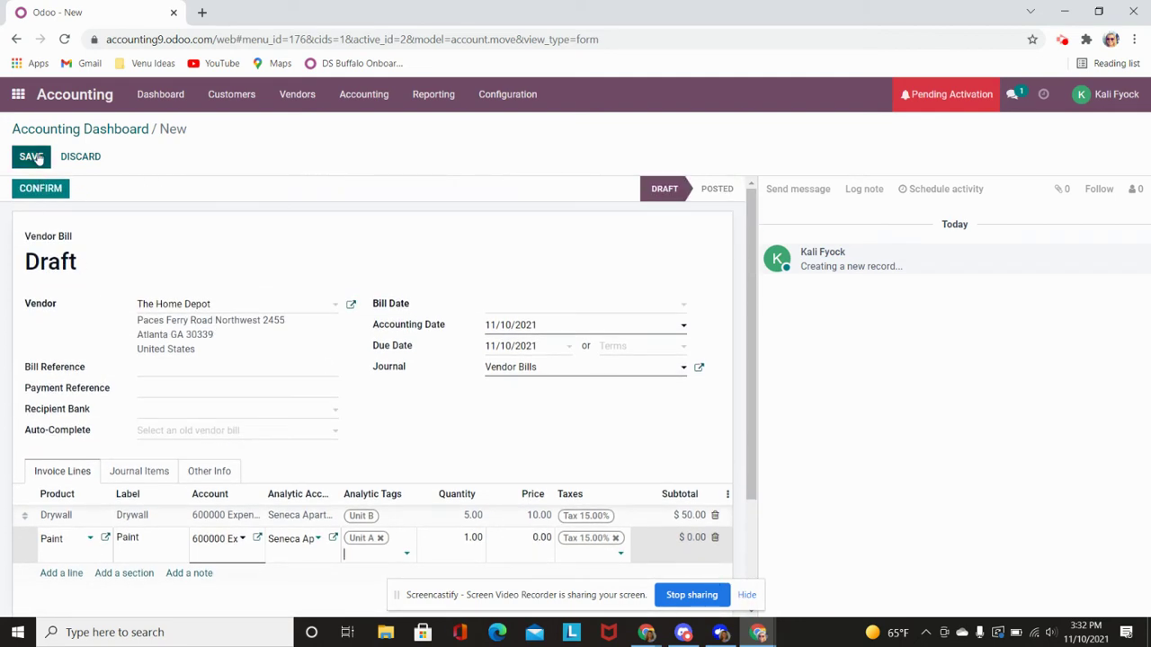
click(580, 306)
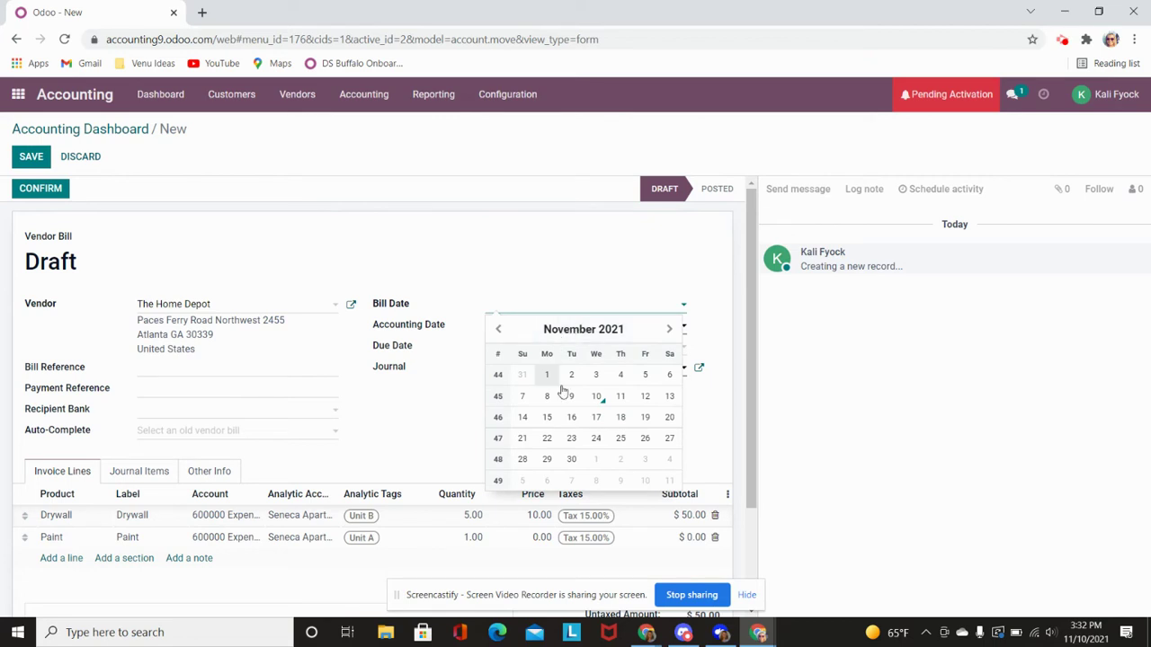
click(596, 397)
click(33, 158)
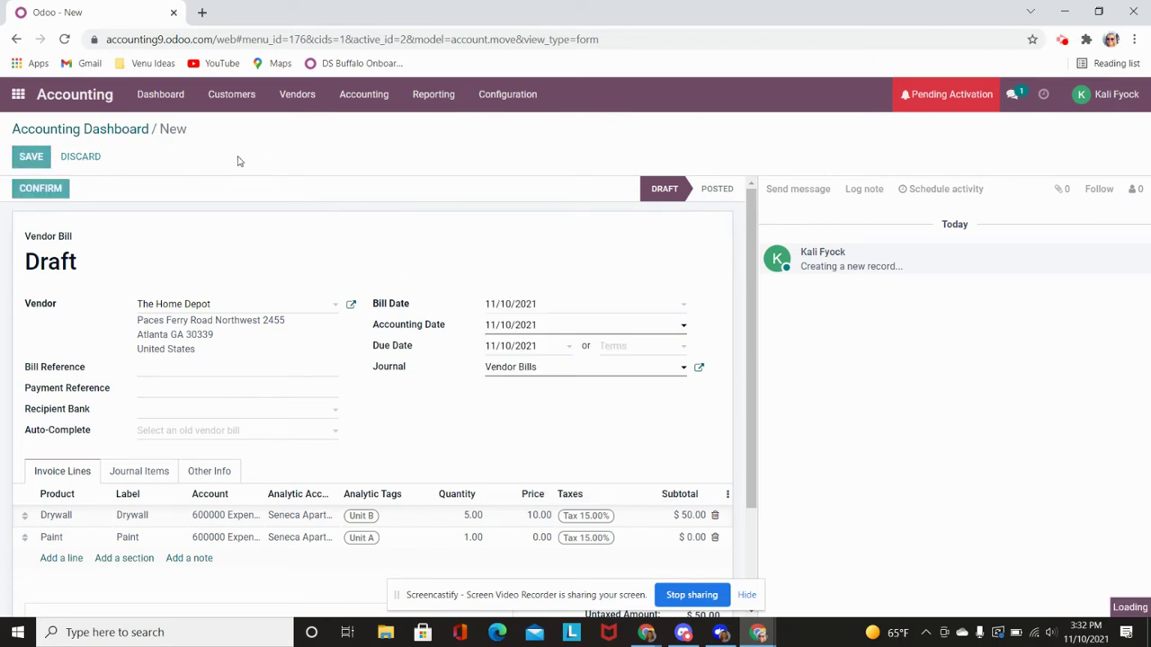
Step: Edit the Paint line to quantity 5 and price 25, and confirm the saved vendor bill
scroll(293, 250, down, 1)
click(31, 156)
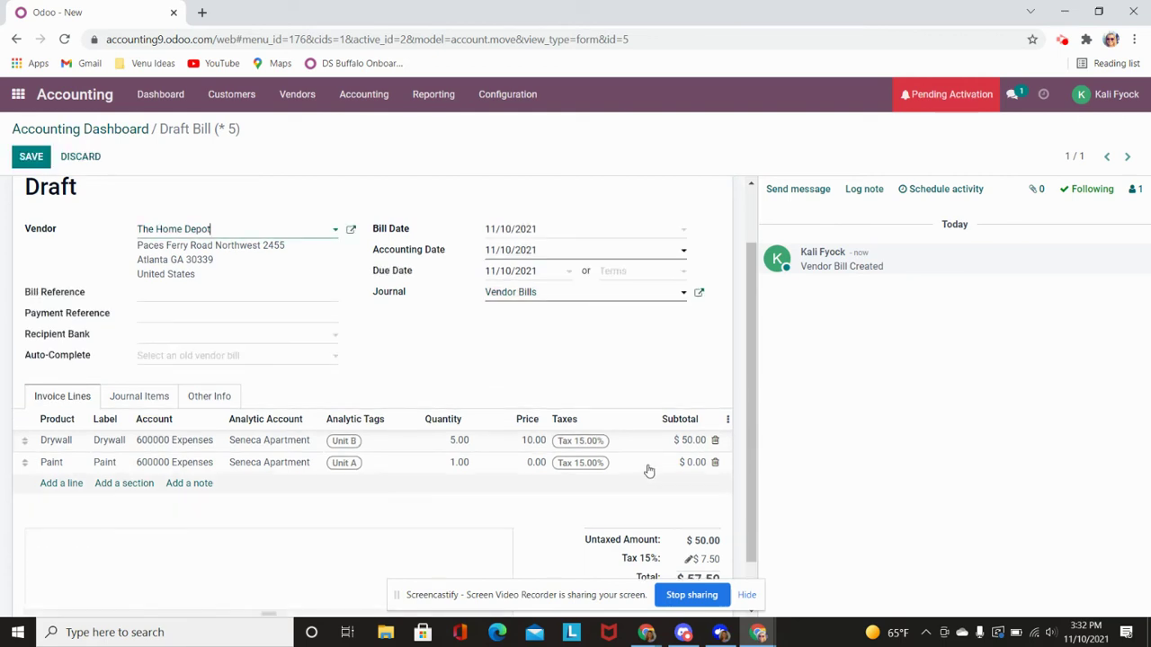
click(526, 467)
click(459, 462)
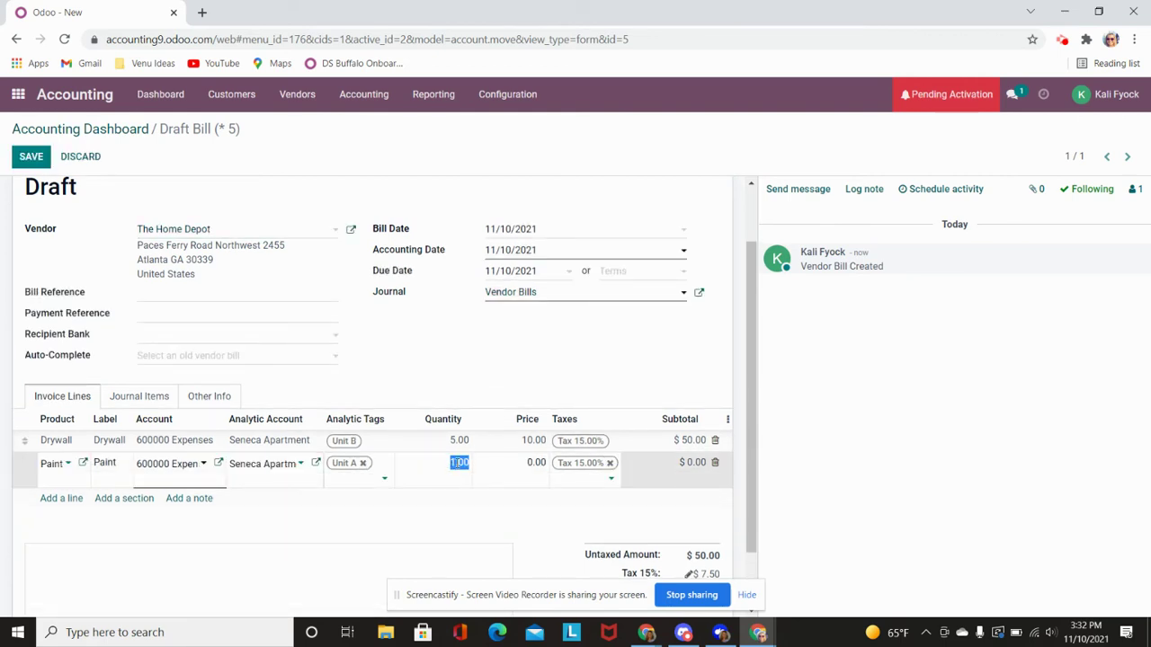
text(5)
key(Tab)
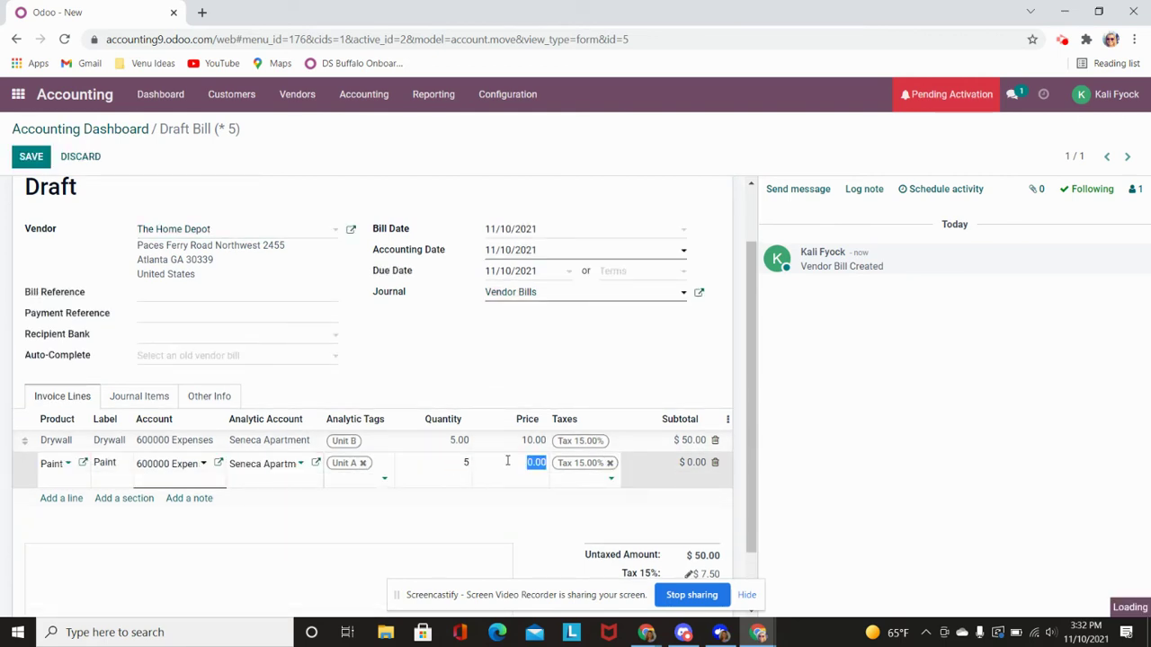
text(25)
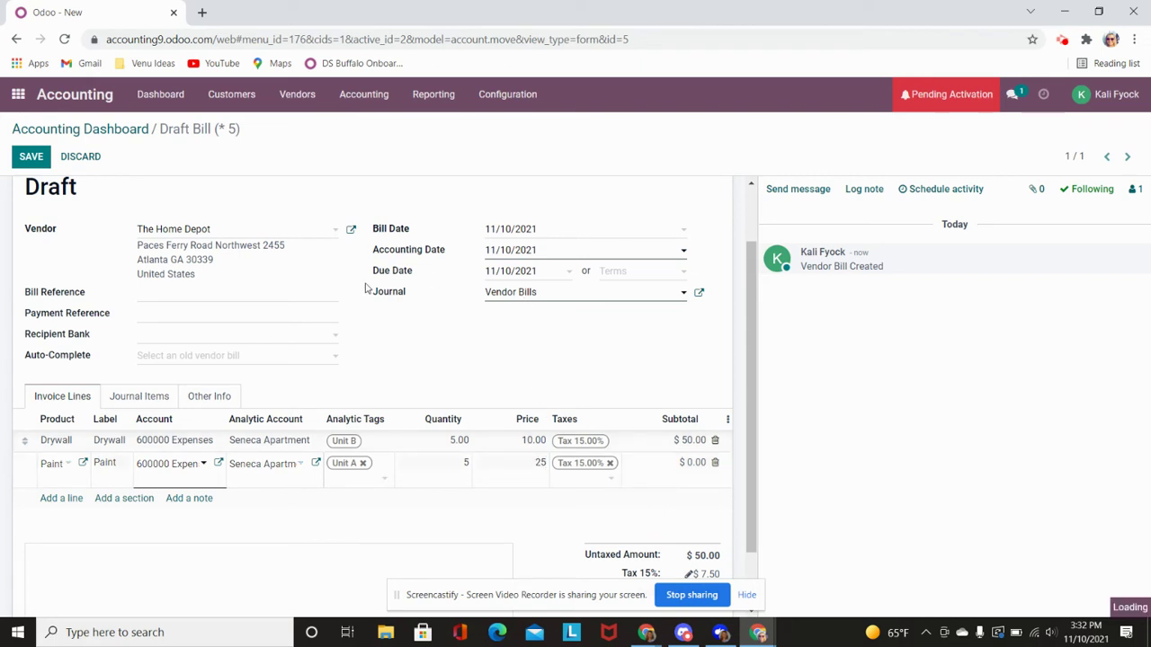
click(32, 157)
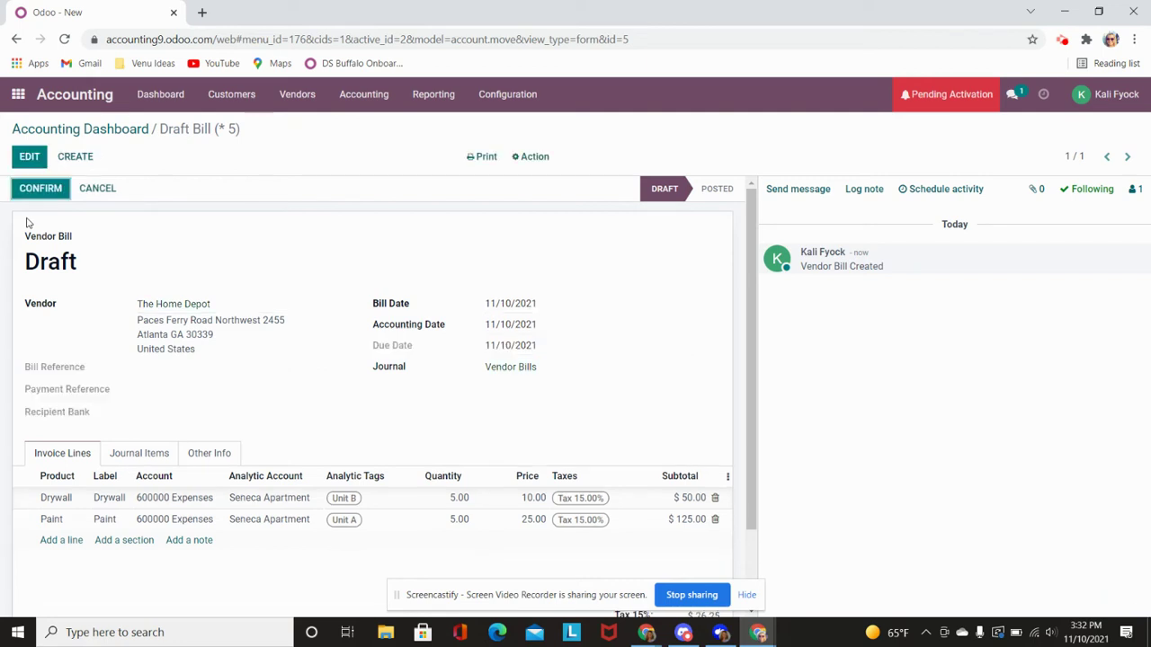
click(45, 191)
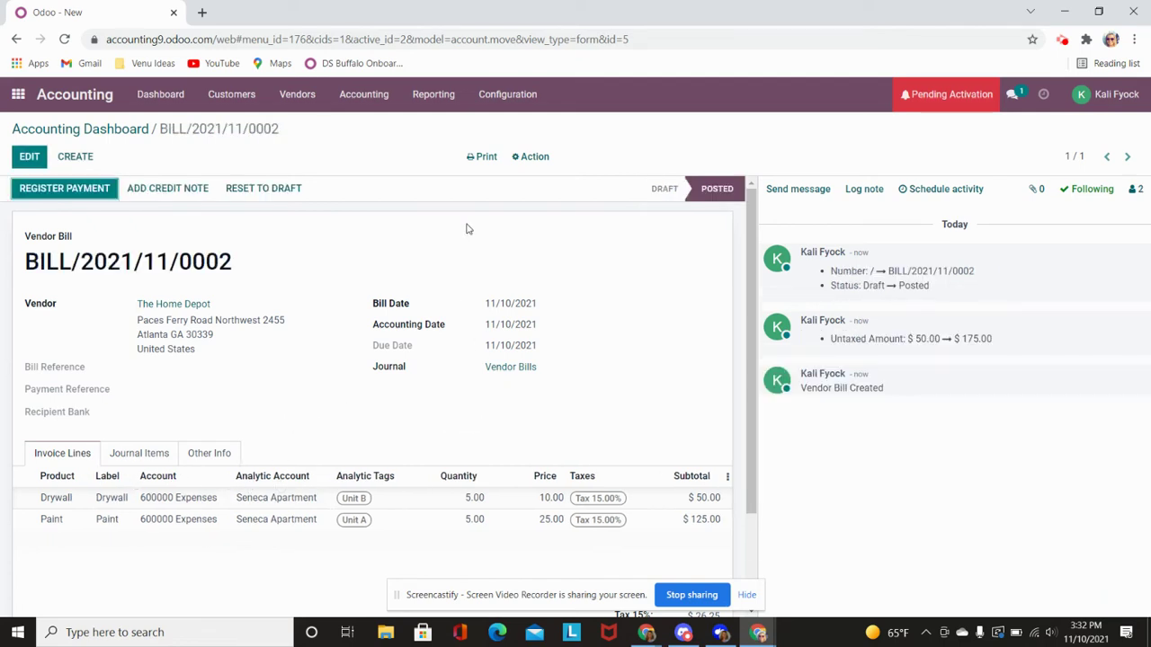
Step: Open the Profit and Loss report and filter it by the Seneca Apartment analytic account
click(426, 106)
click(449, 143)
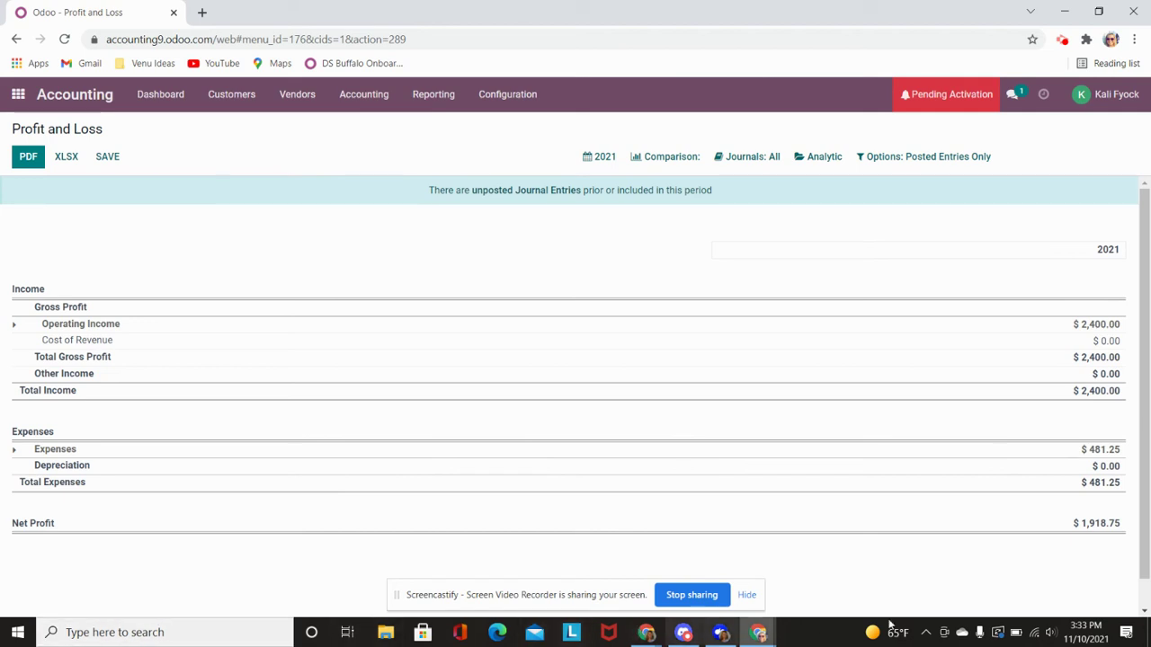
click(825, 159)
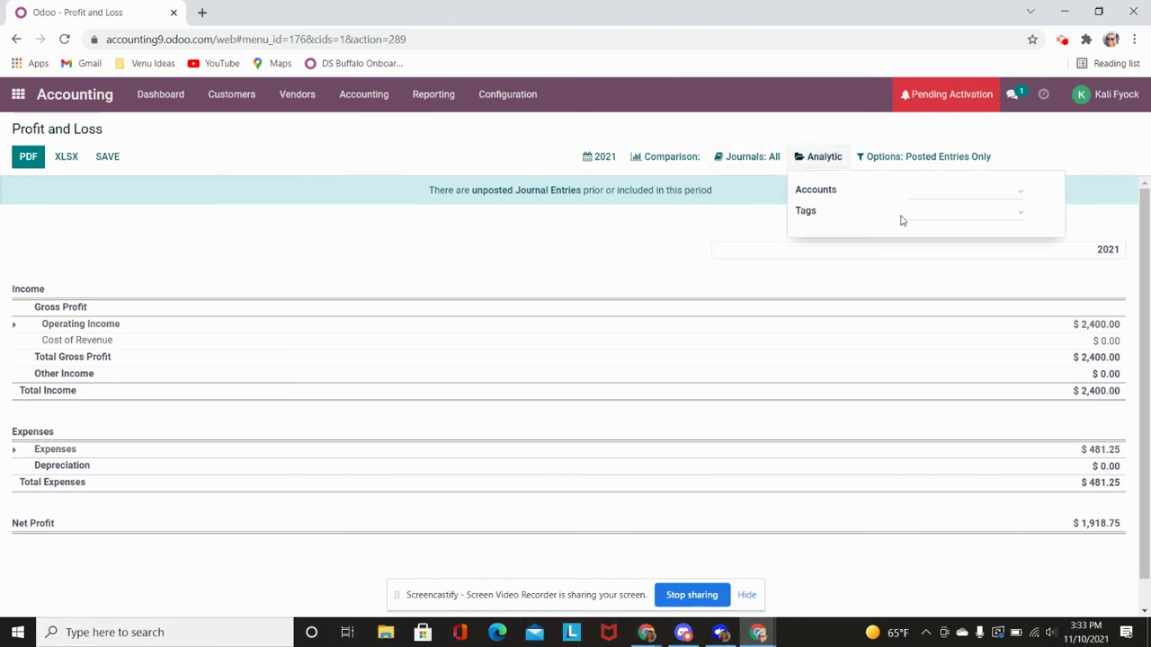
click(964, 193)
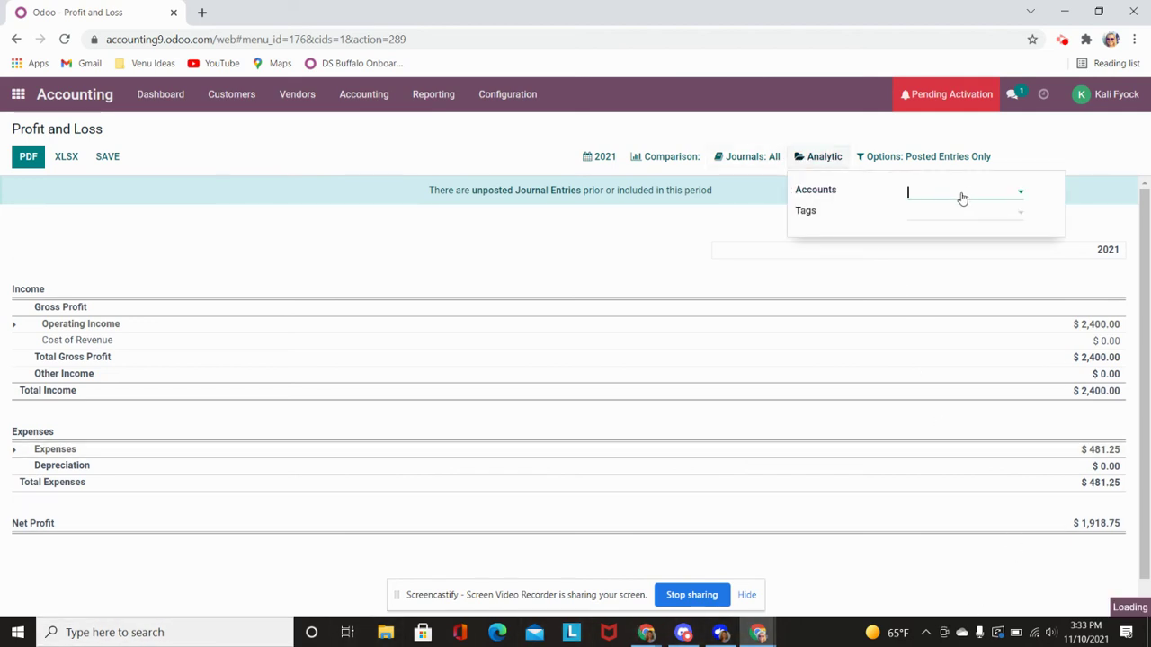
click(968, 216)
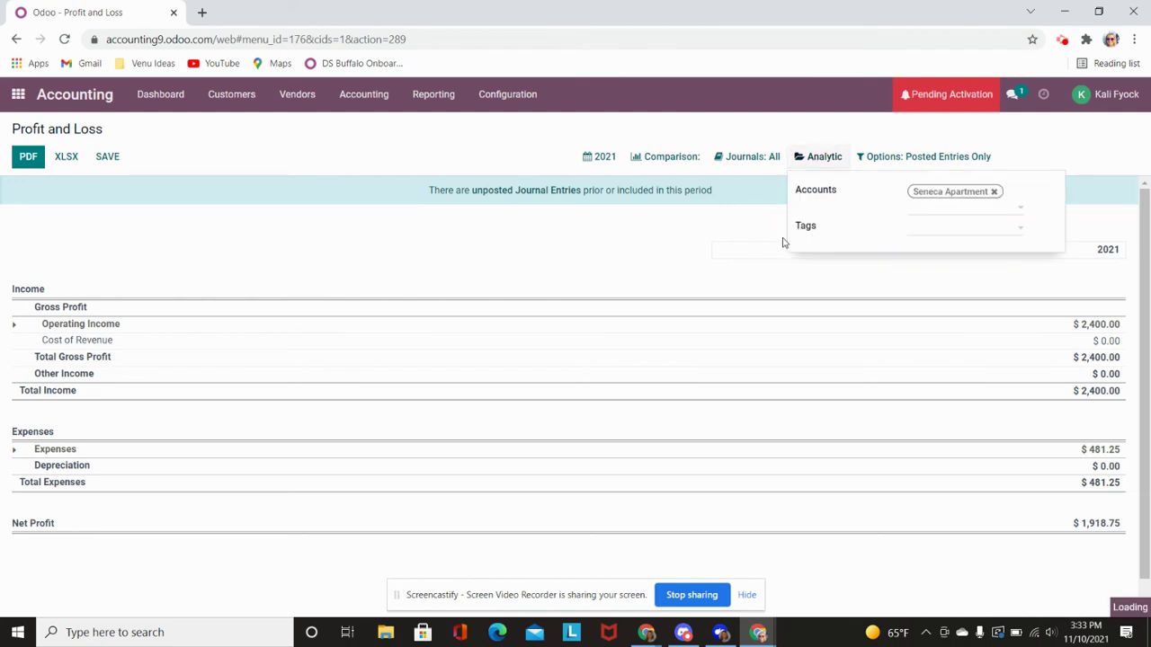
click(608, 238)
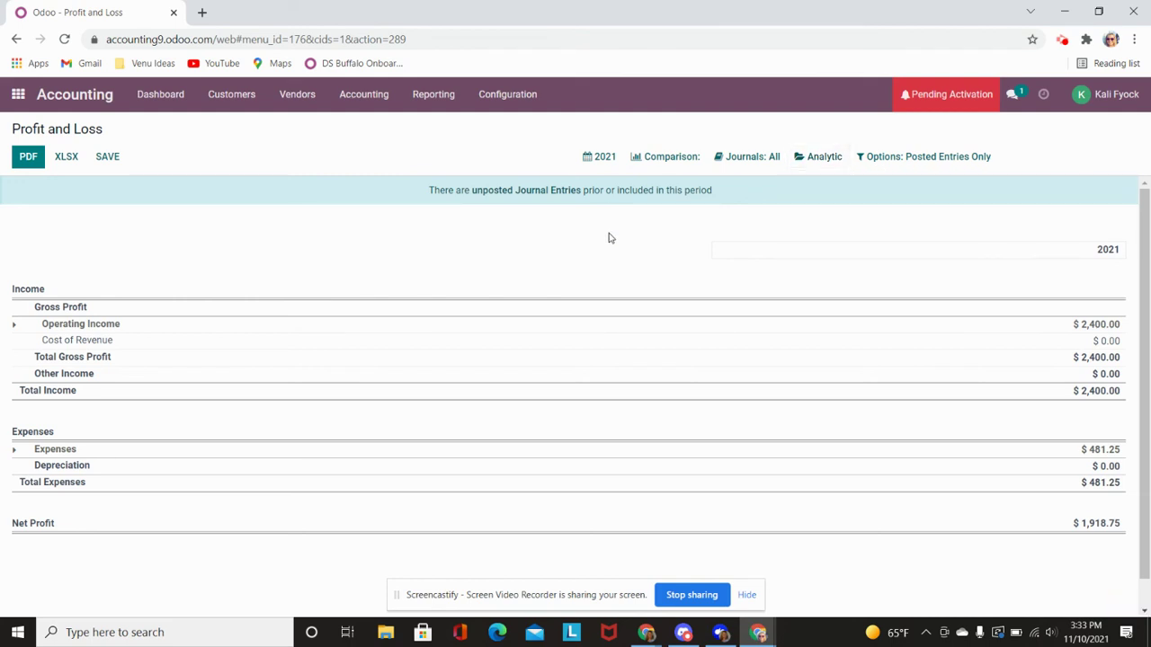
Step: Narrow the Profit and Loss report to the Unit A analytic tag
click(822, 157)
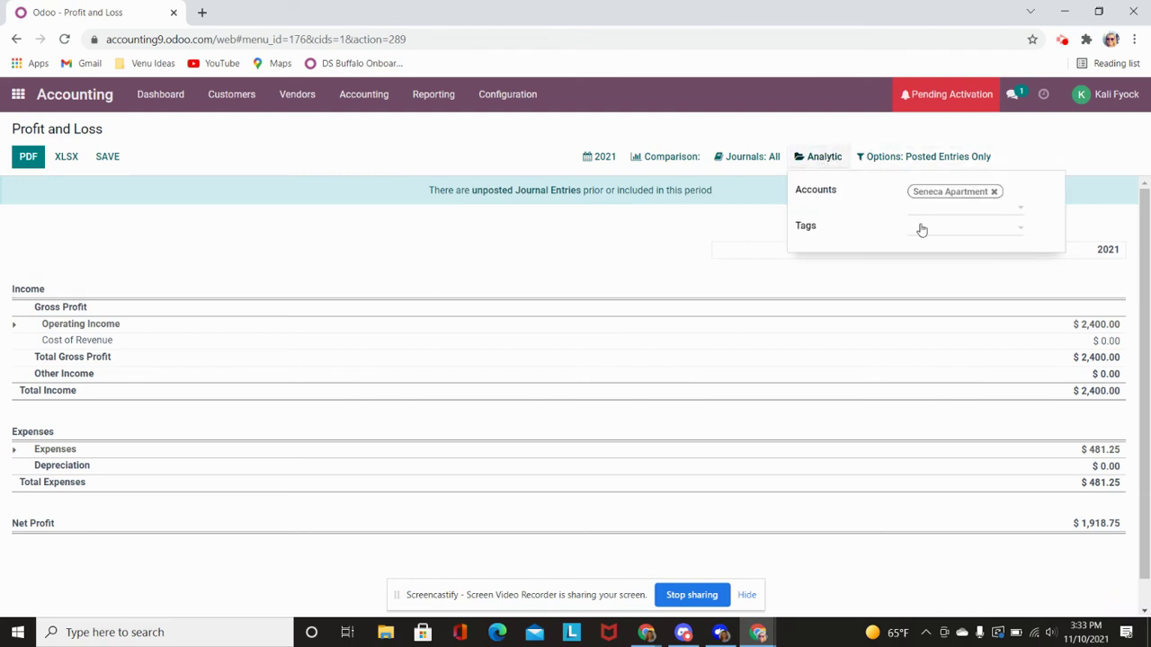
click(940, 234)
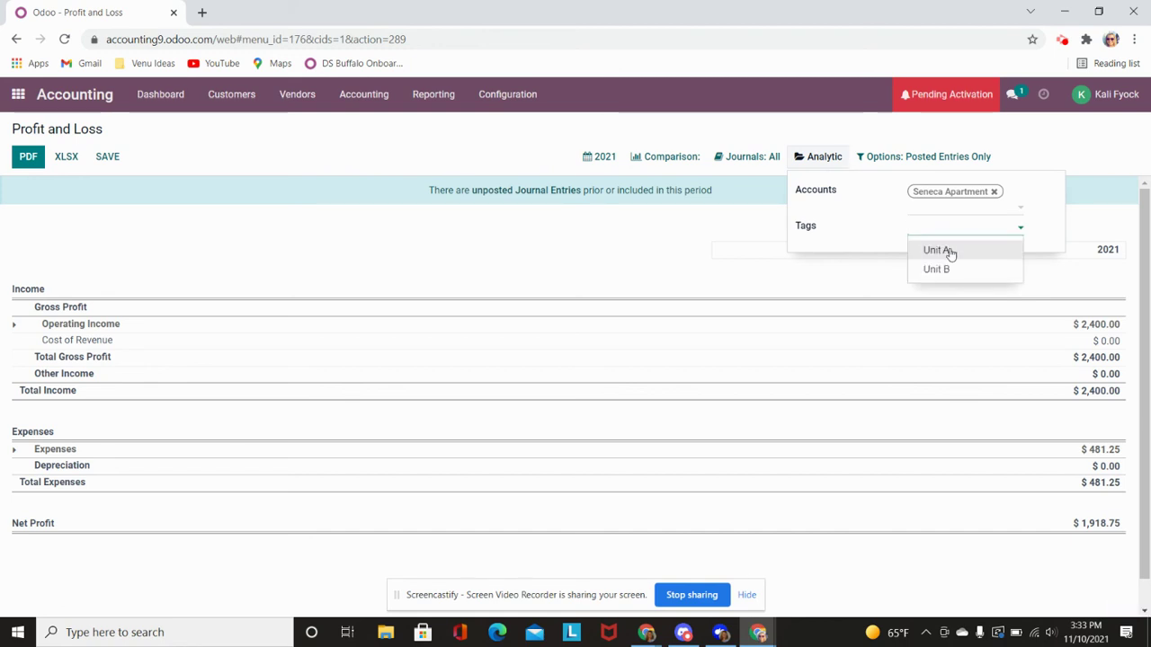
click(949, 252)
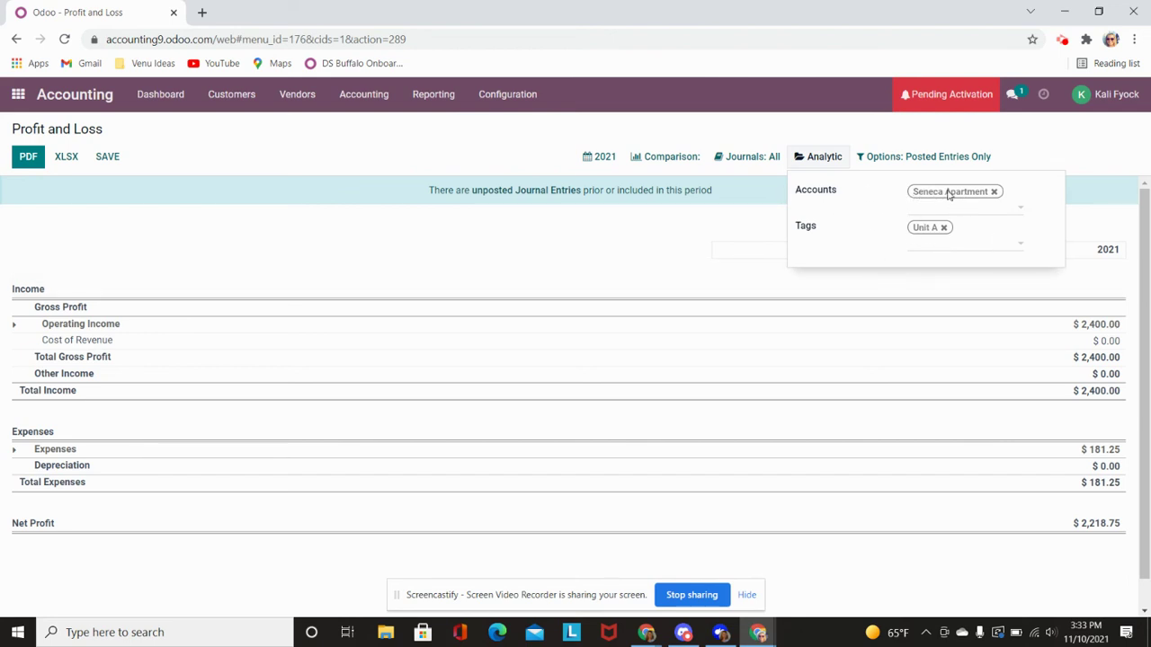
click(516, 256)
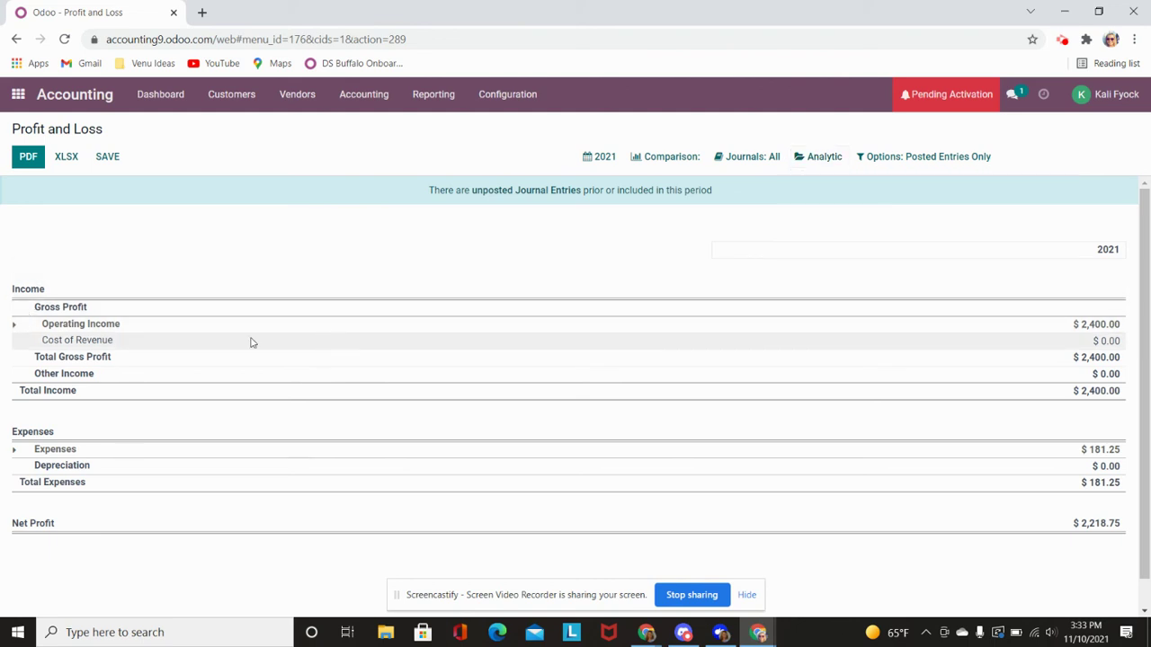
Step: Expand the Expenses section of the report and open the general ledger for account 600000 Expenses
click(12, 452)
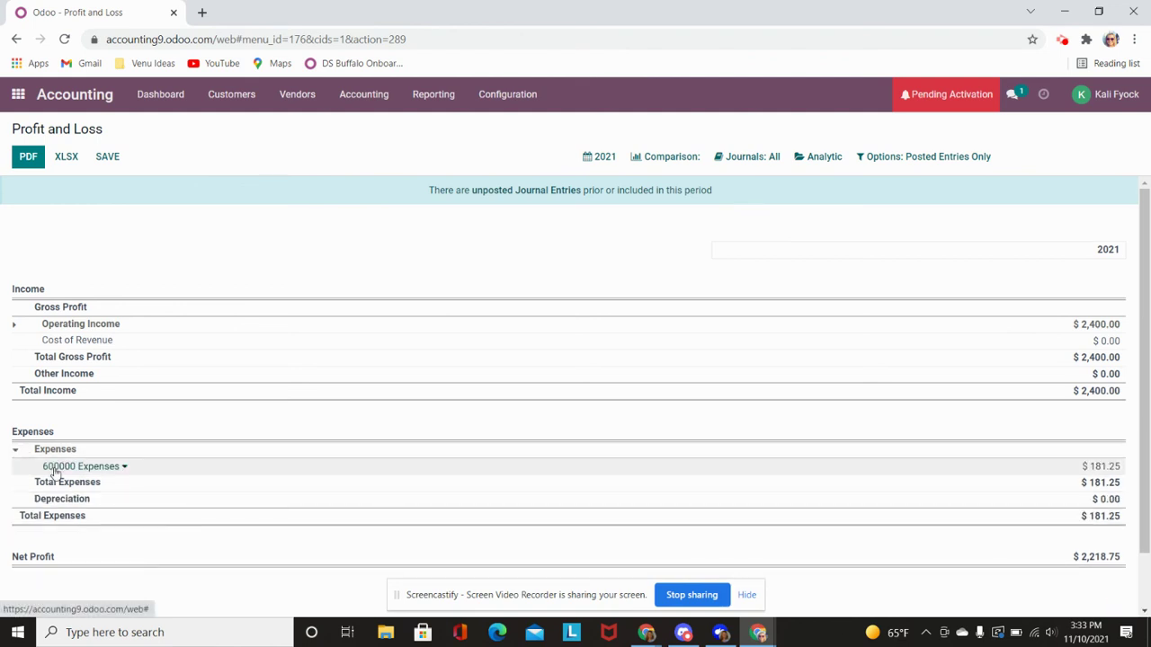
click(54, 470)
click(69, 481)
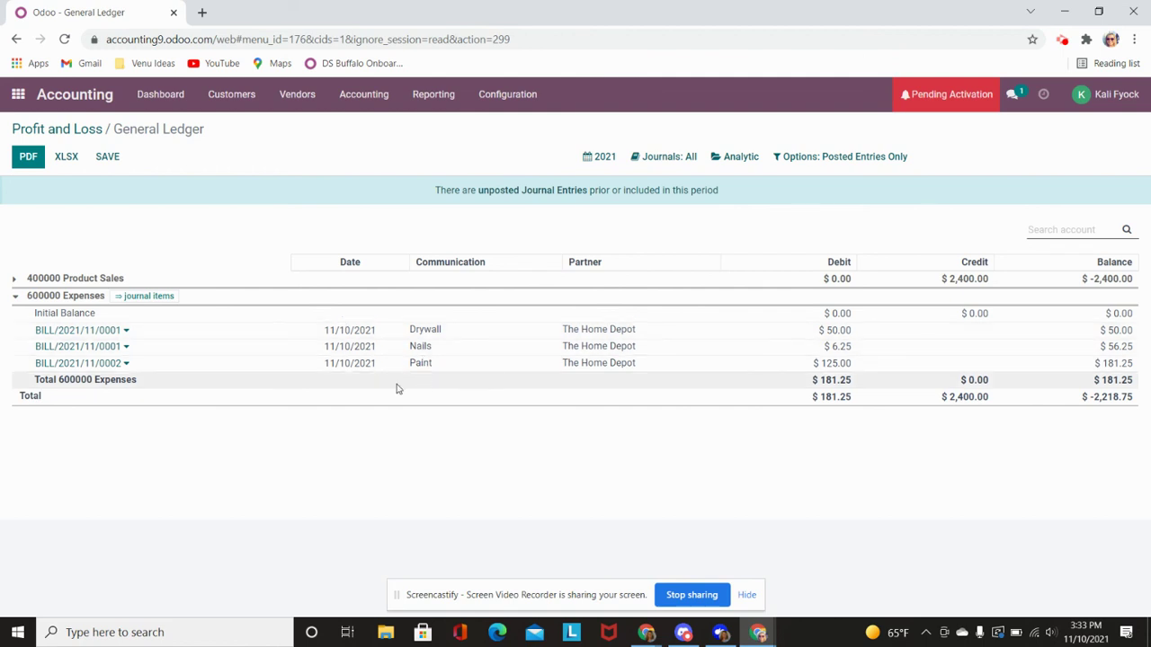
Step: Open the journal entry behind the Paint expense and examine the bill's journal items with their analytic tags
click(126, 364)
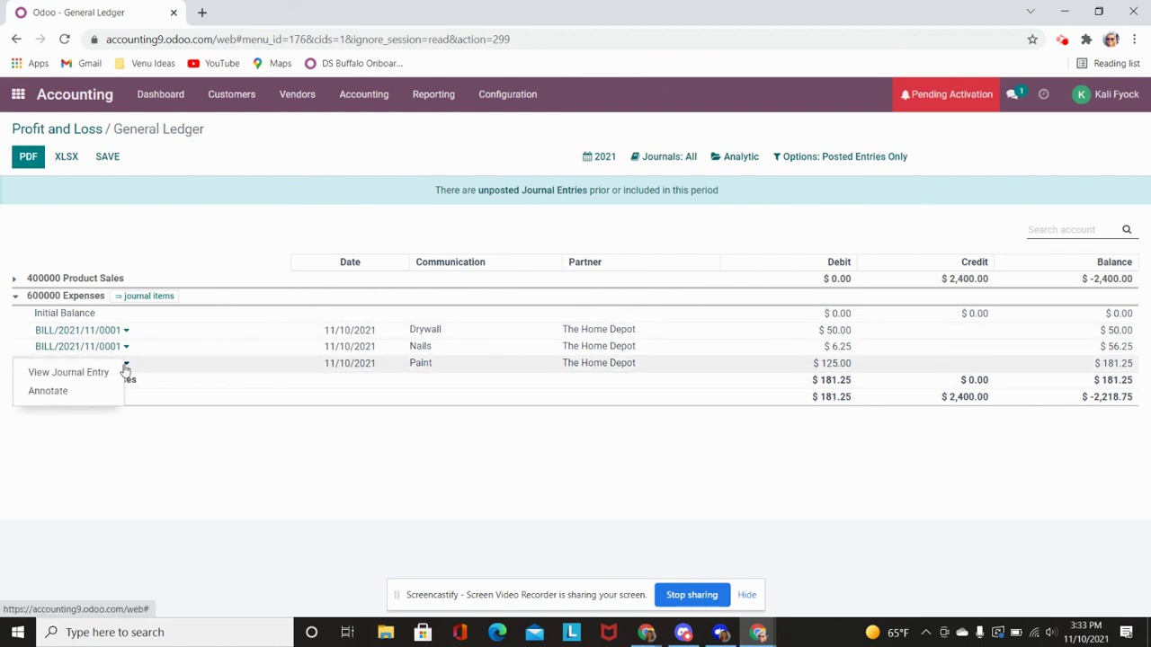
click(82, 374)
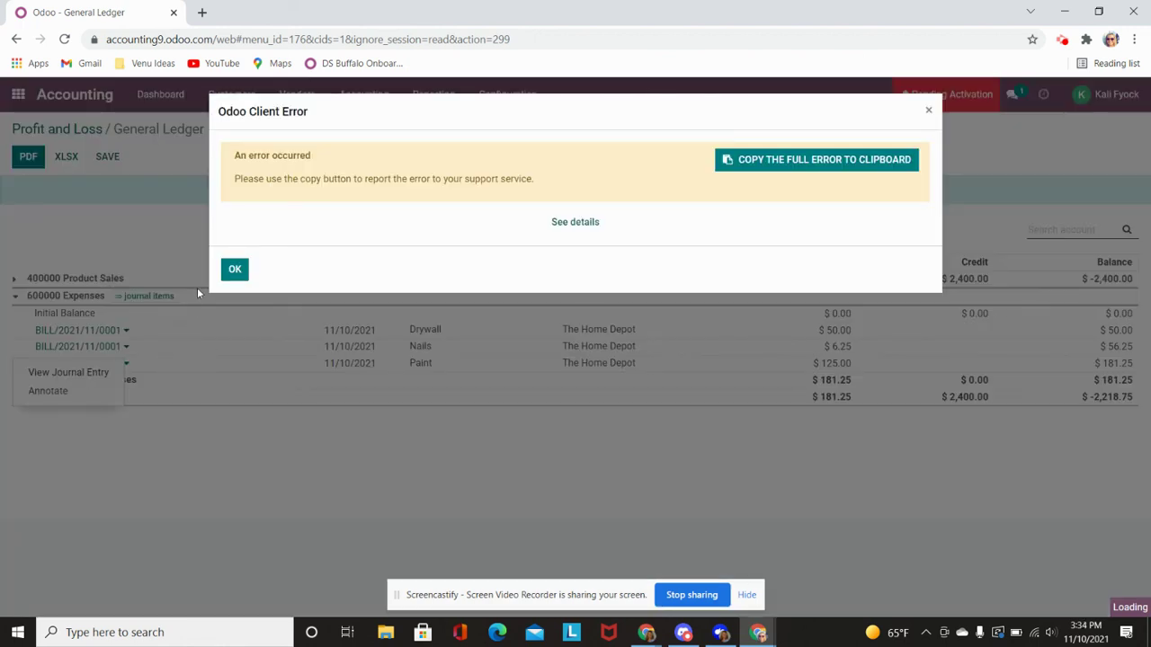
click(238, 269)
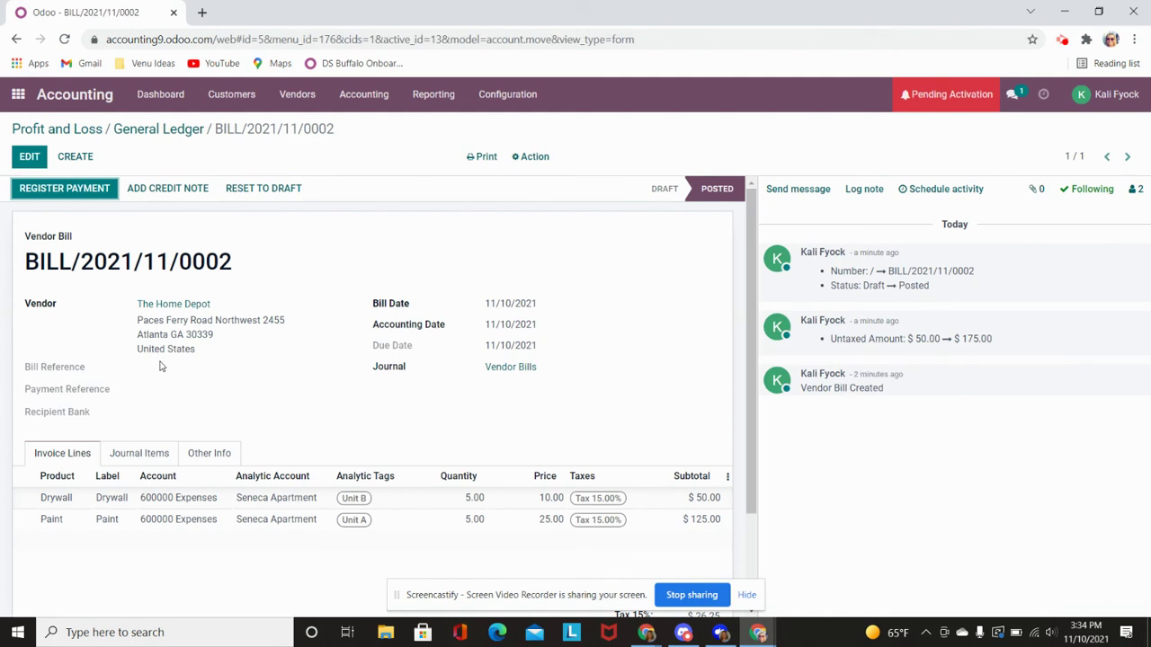
scroll(328, 340, down, 2)
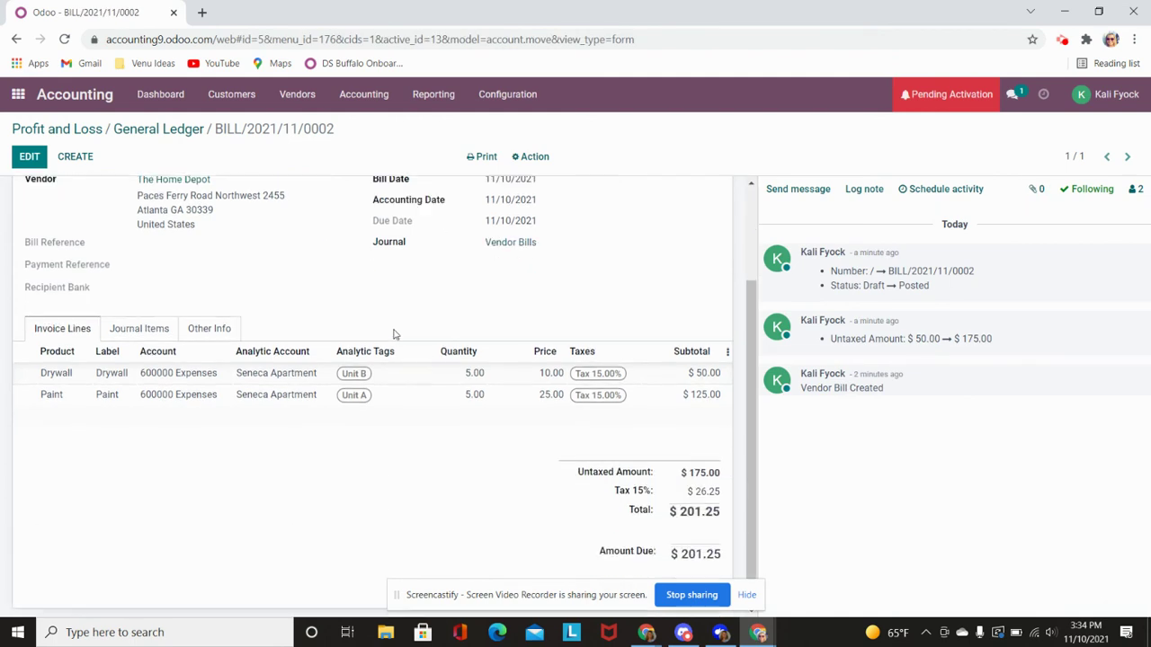
click(130, 334)
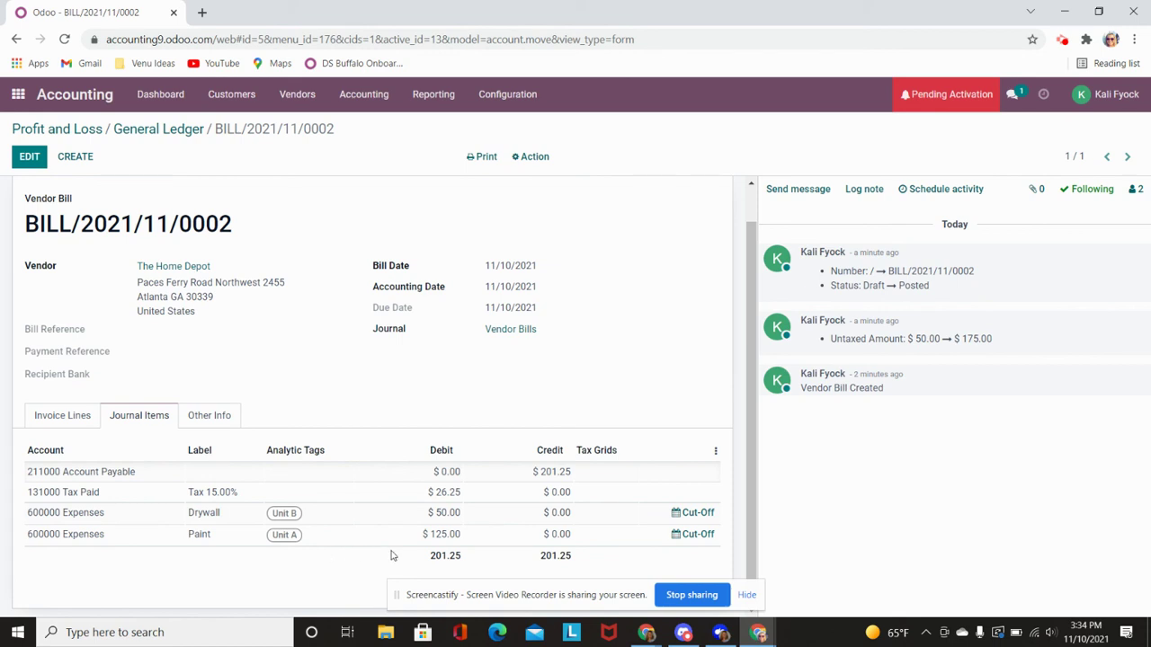
scroll(391, 552, up, 1)
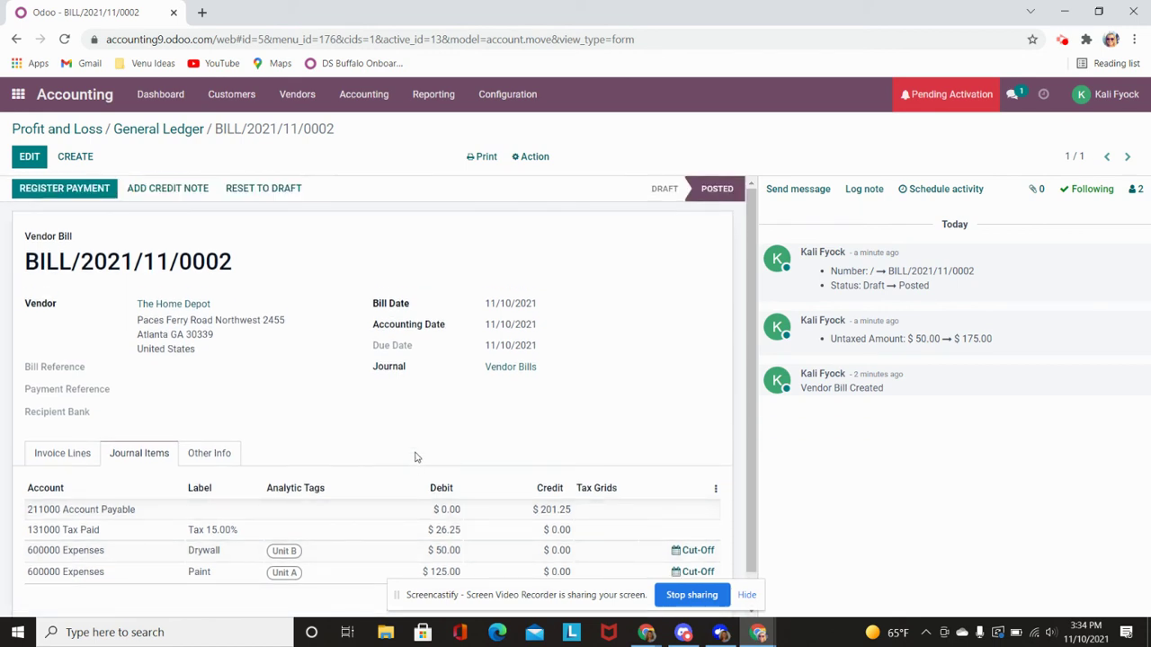